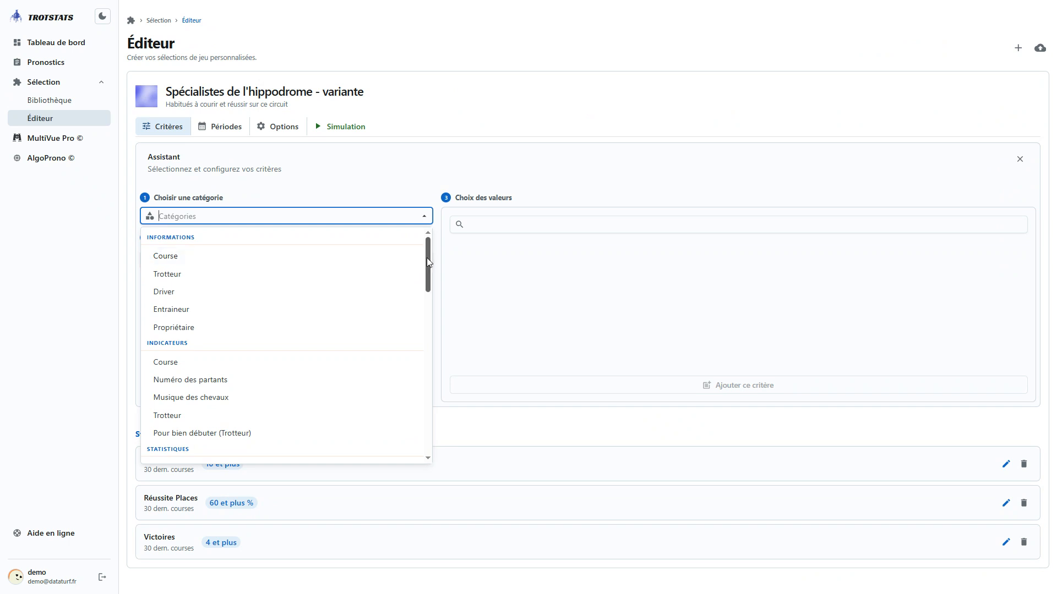
Look through the criteria categories of the selection, close the criteria assistant, and view the available test periods
left_click_drag(427, 258, 428, 366)
left_click(384, 187)
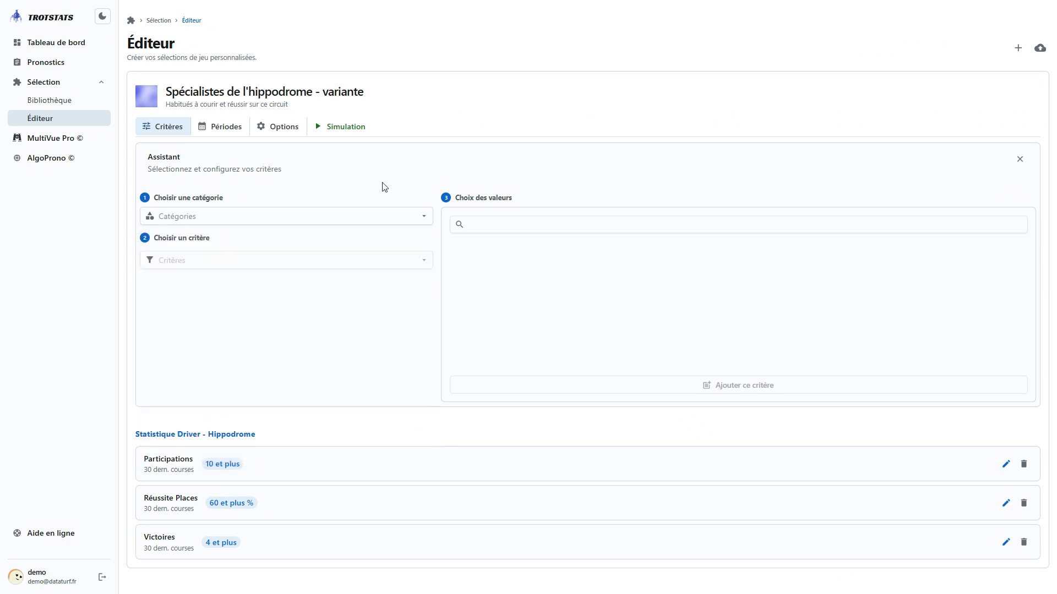
left_click(1019, 159)
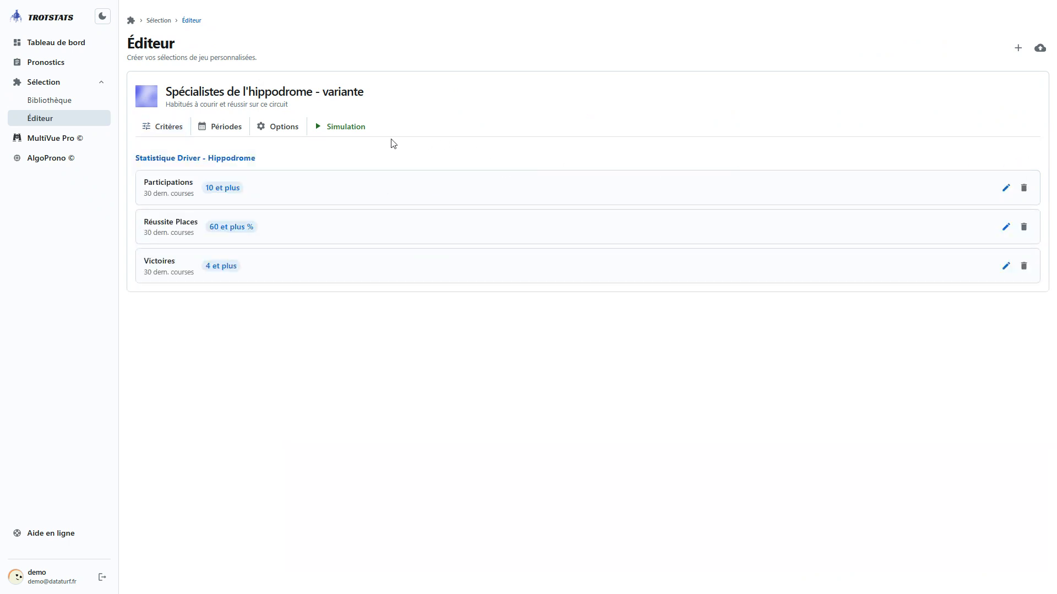
left_click(234, 132)
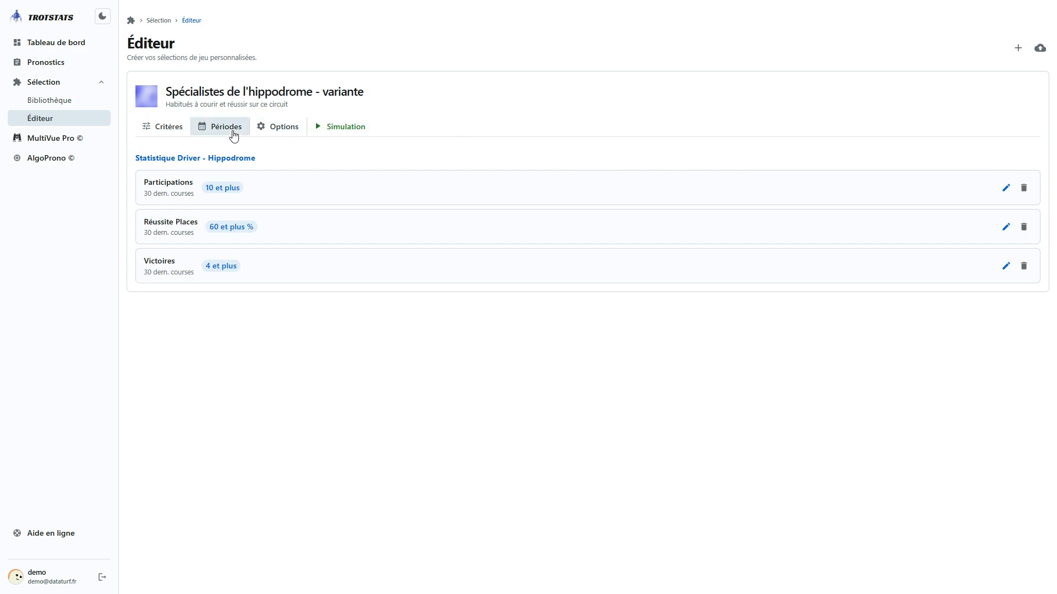
left_click(234, 216)
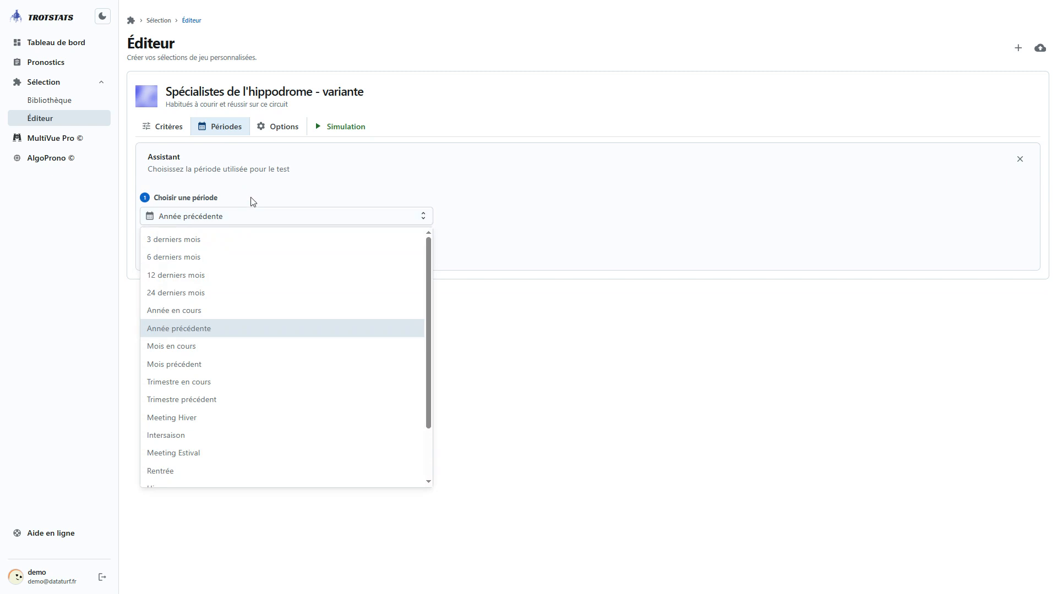
Run the selection's simulation over the previous year and view its AI variant explorer
left_click(344, 132)
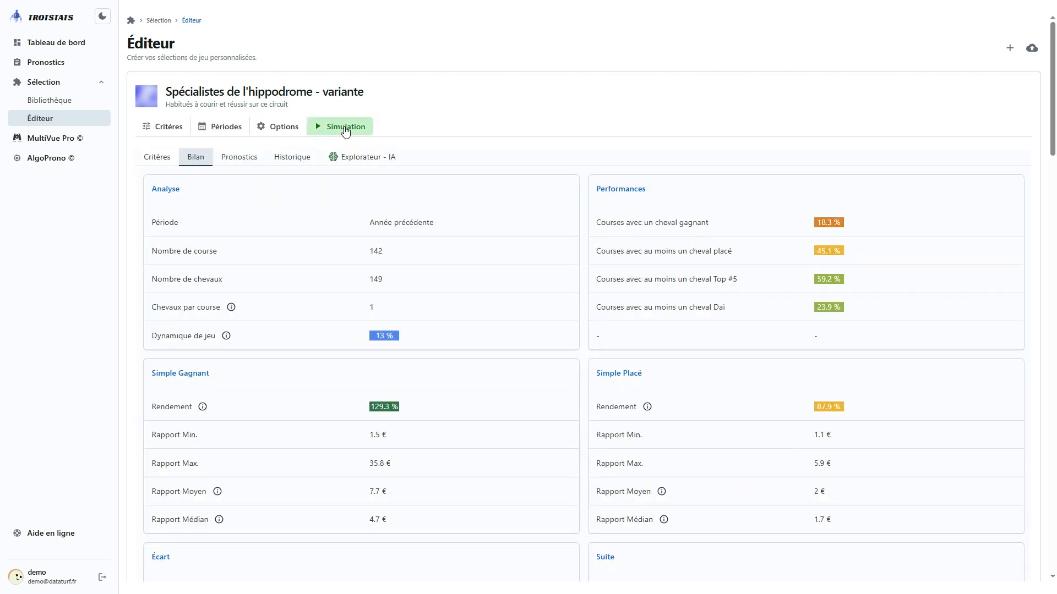
left_click(357, 161)
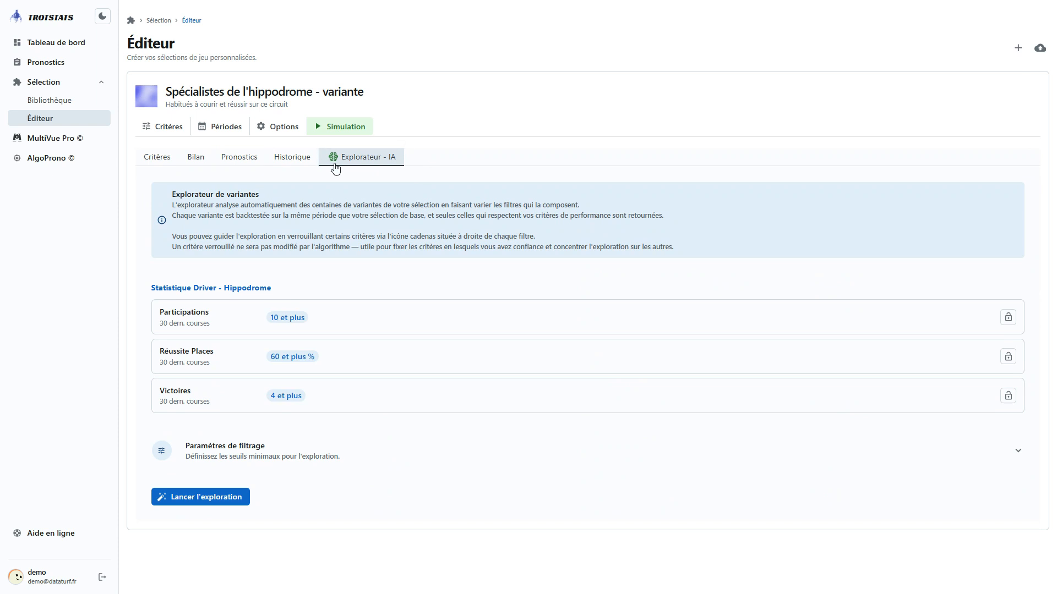
Open MultiVue Pro and create a first view named "Forme"
left_click(52, 82)
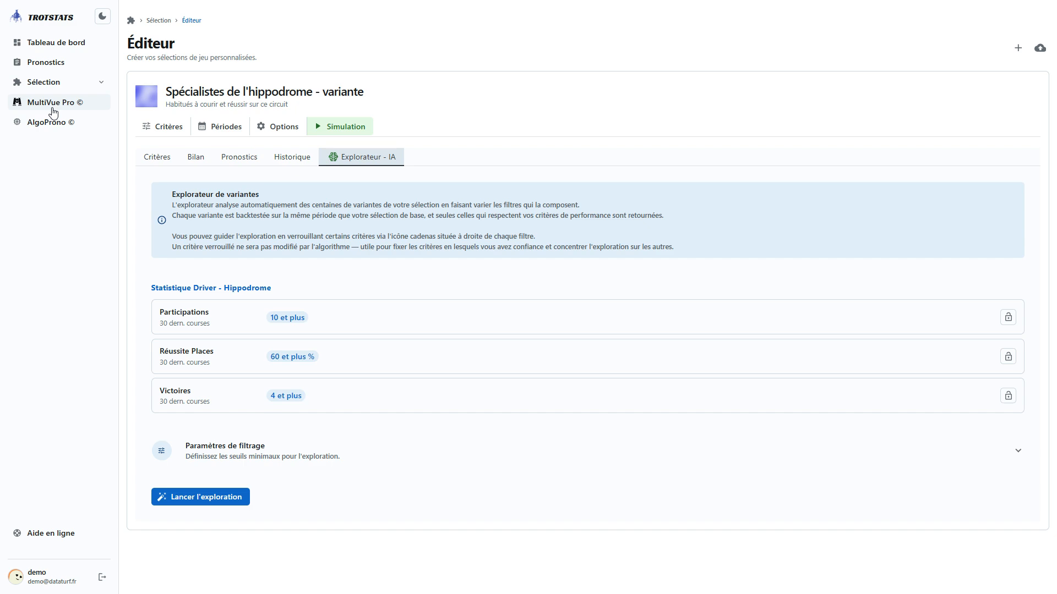
left_click(53, 112)
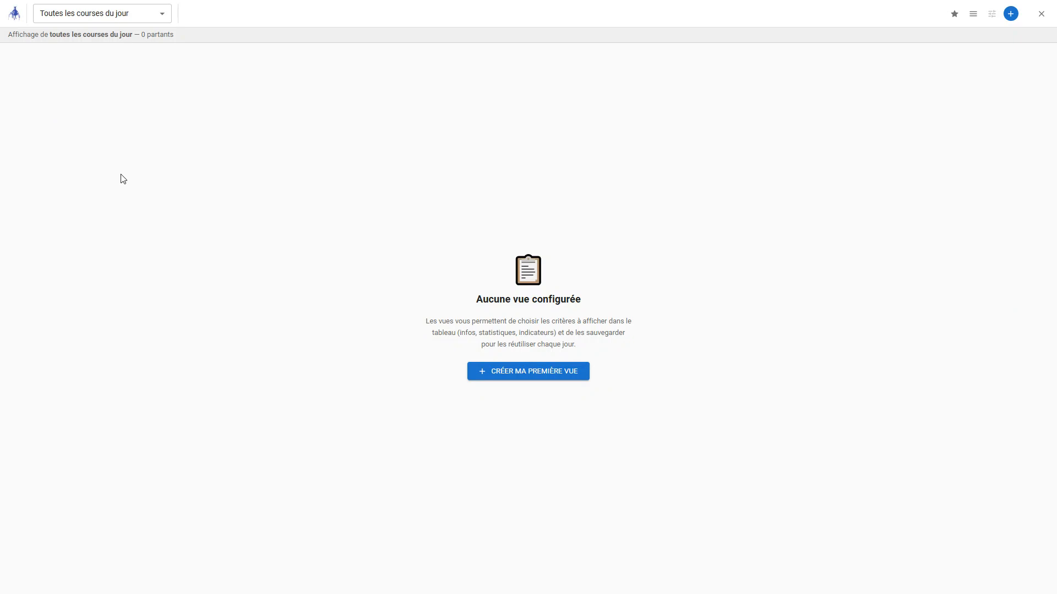
left_click(531, 371)
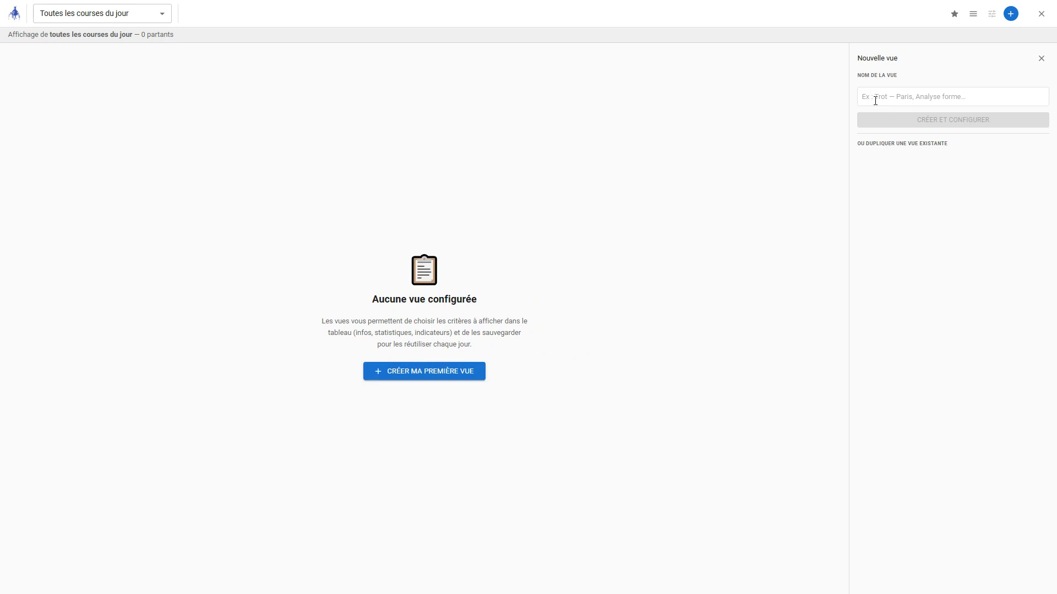
left_click(875, 100)
type("Forme")
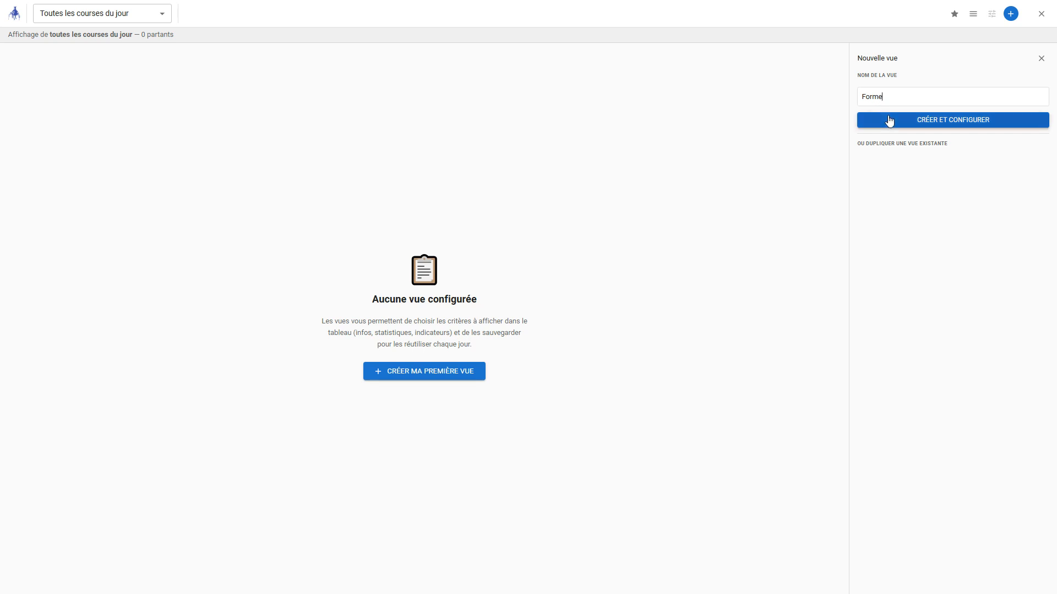
left_click(889, 120)
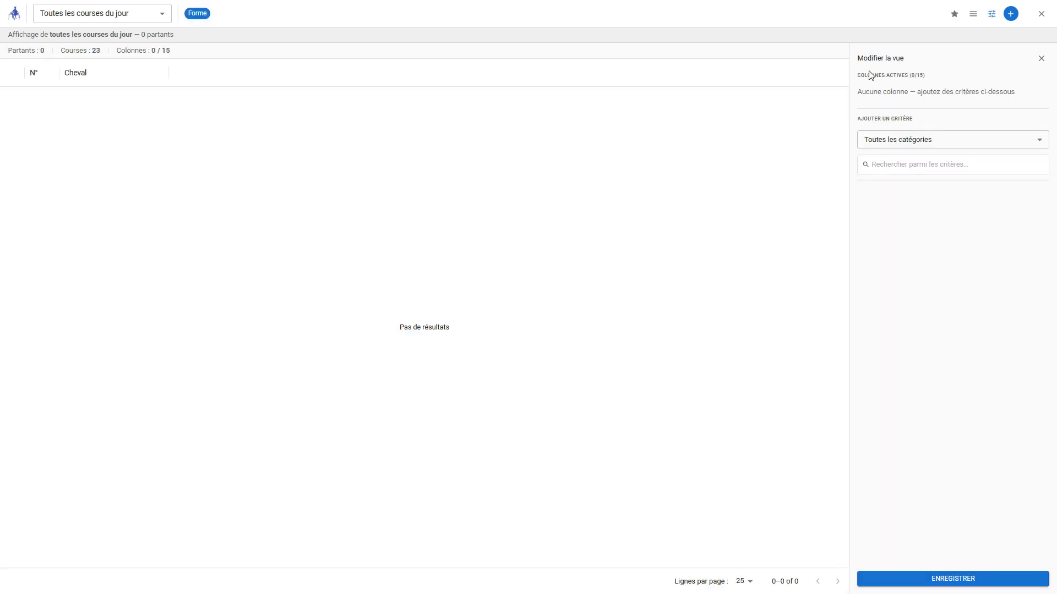
Add the Forme 3, Forme 5 and Delta Forme columns from the Indicateur Trotteur category and save the view
left_click(887, 138)
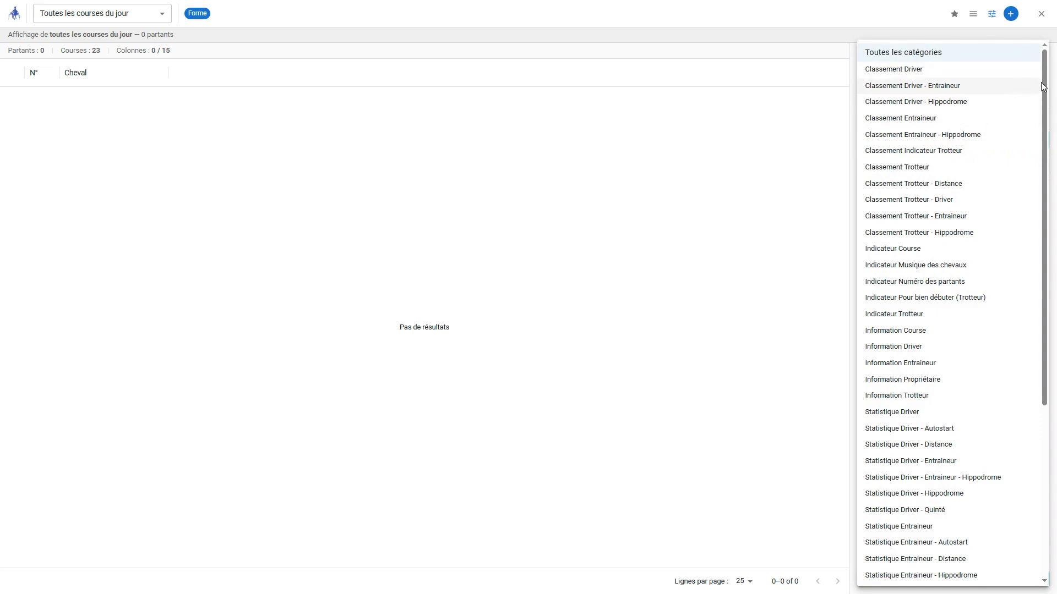
mouse_move(1047, 85)
left_mouse_down()
mouse_move(1044, 259)
mouse_move(1051, 86)
left_mouse_up()
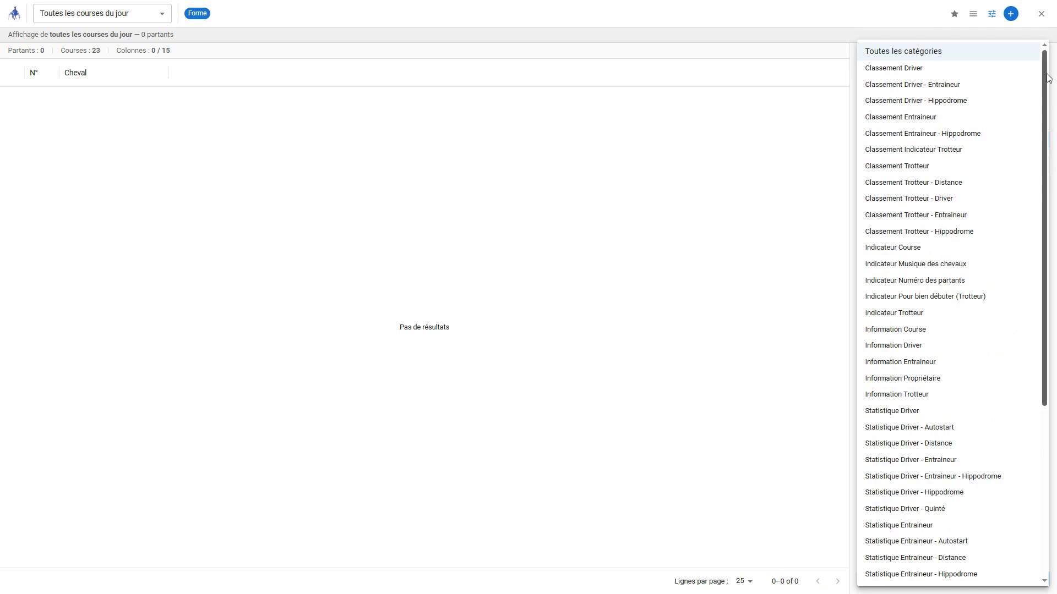
left_click_drag(1052, 85, 1046, 119)
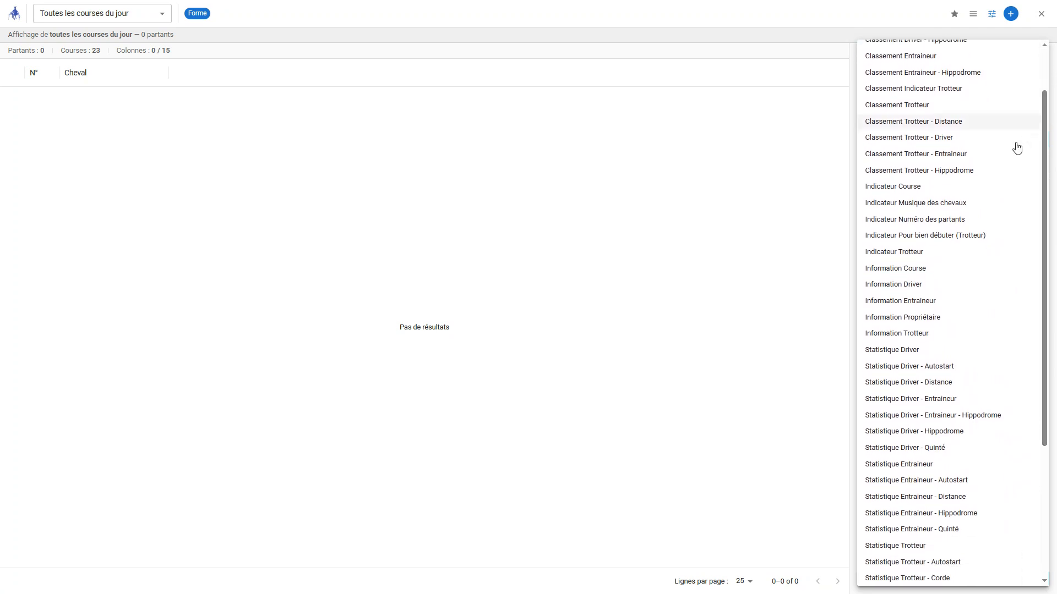
scroll(918, 446, "down", 3)
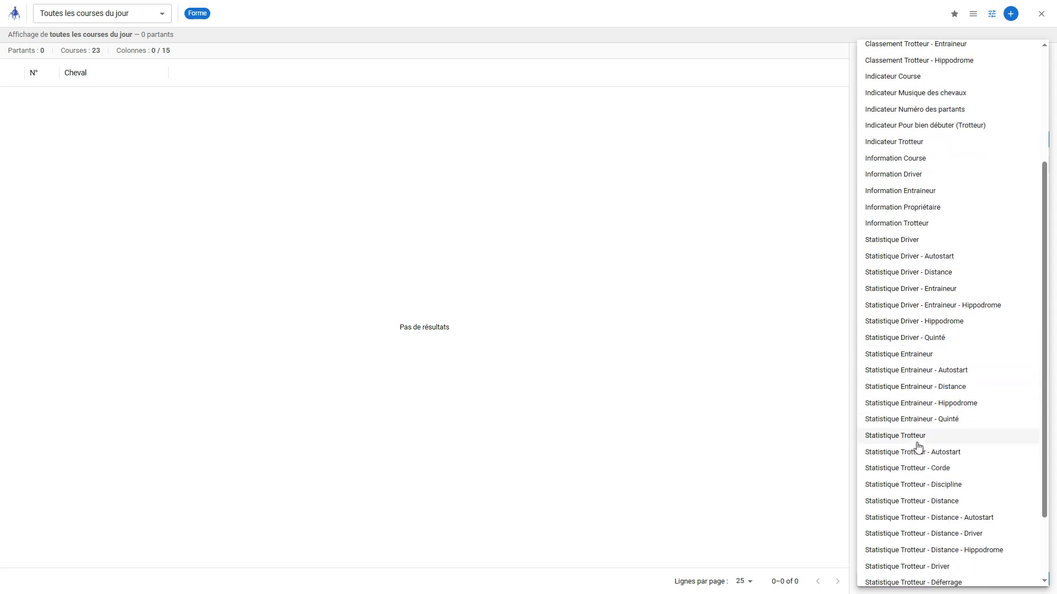
scroll(913, 437, "up", 3)
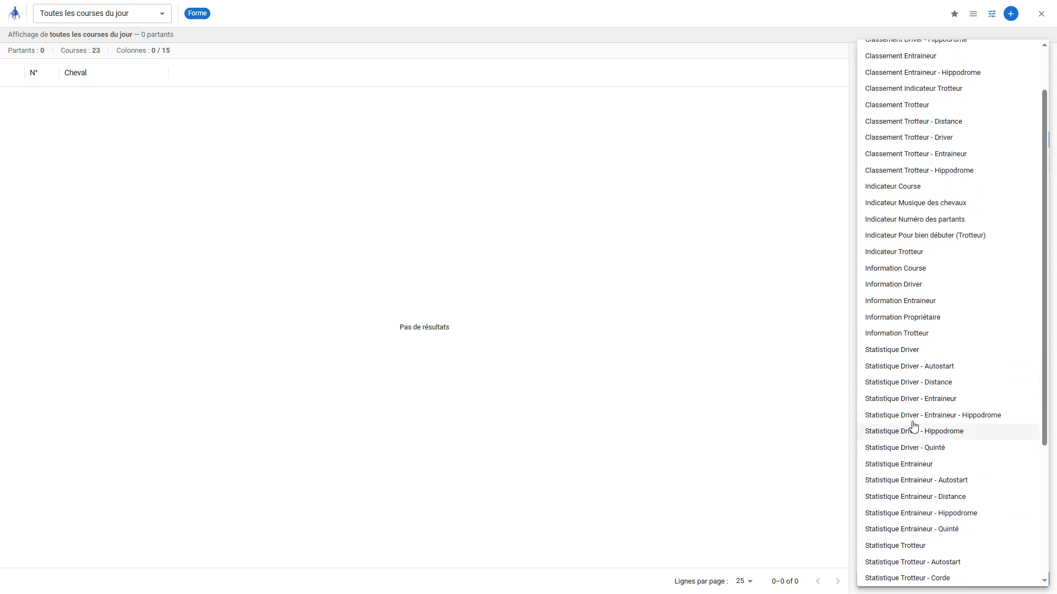
left_click(914, 252)
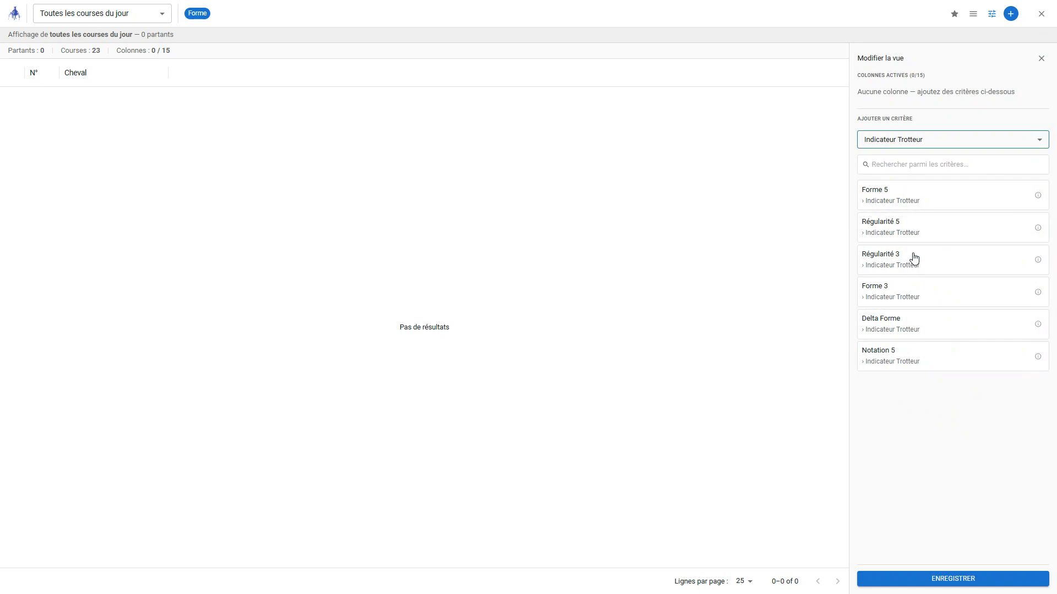
left_click(892, 293)
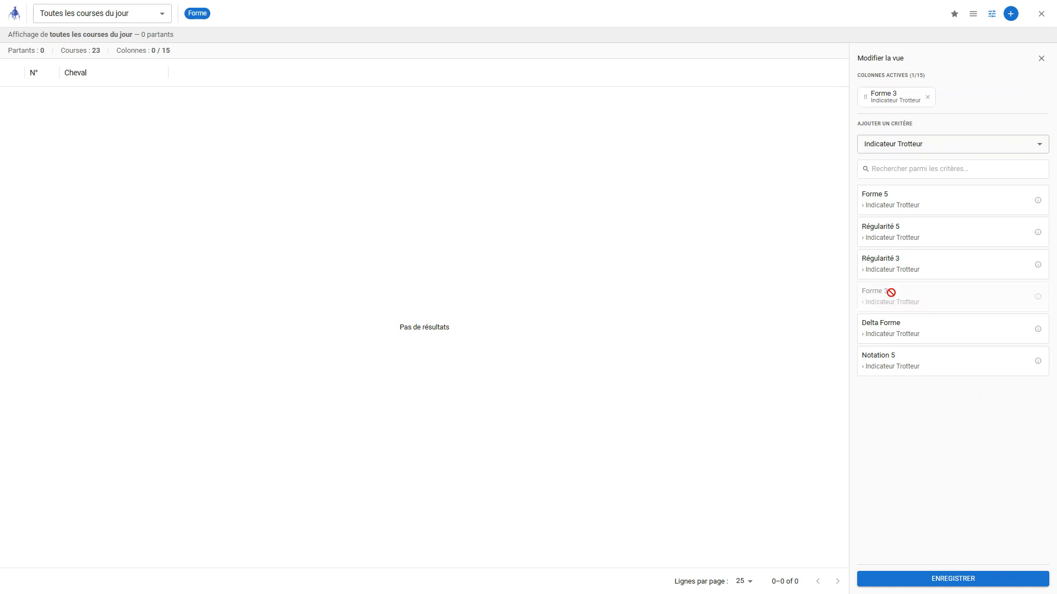
left_click(899, 198)
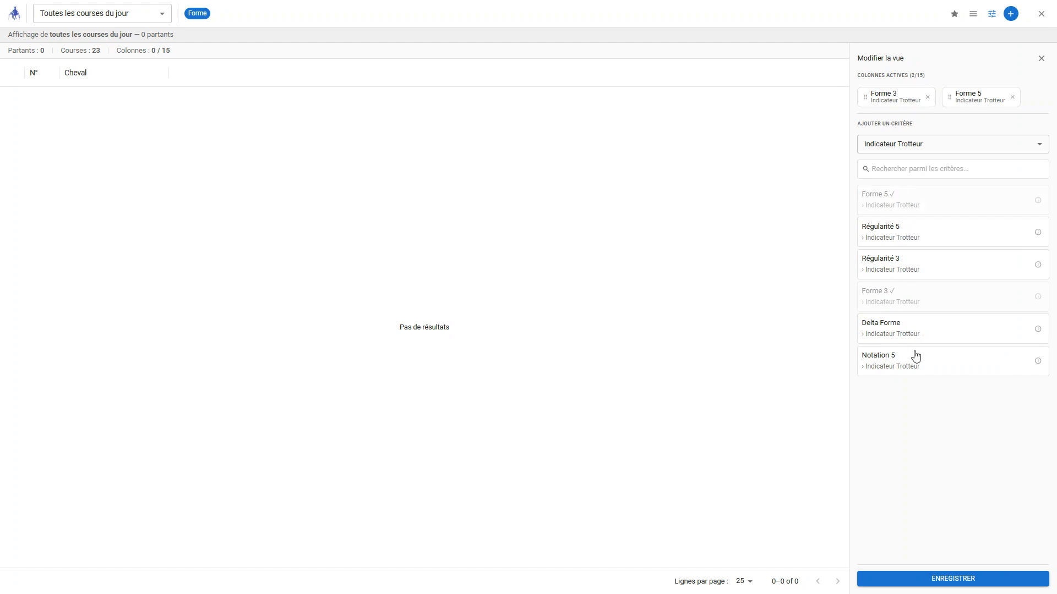
left_click(909, 328)
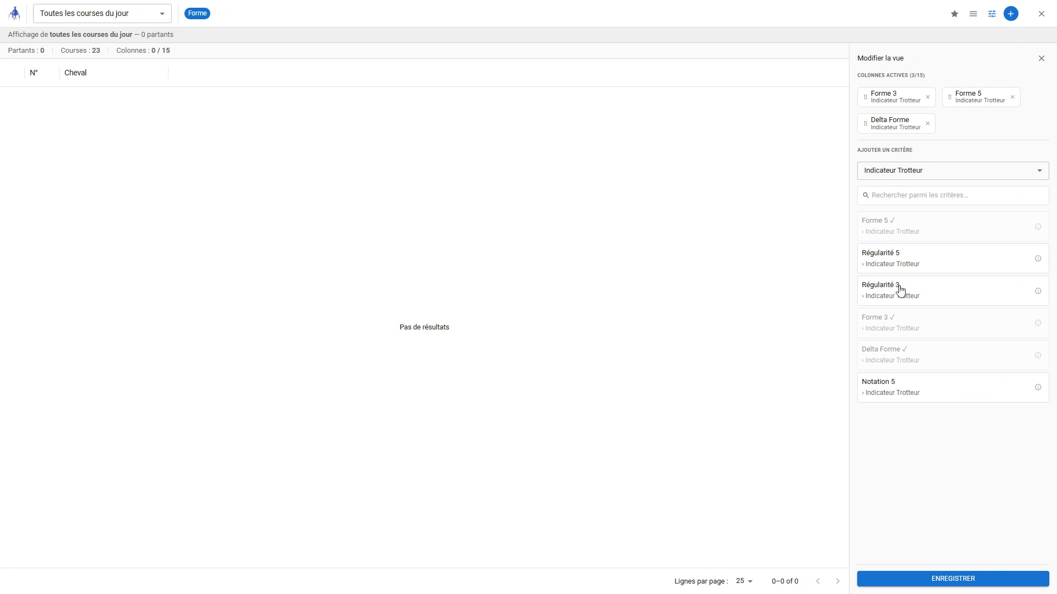
left_click(941, 583)
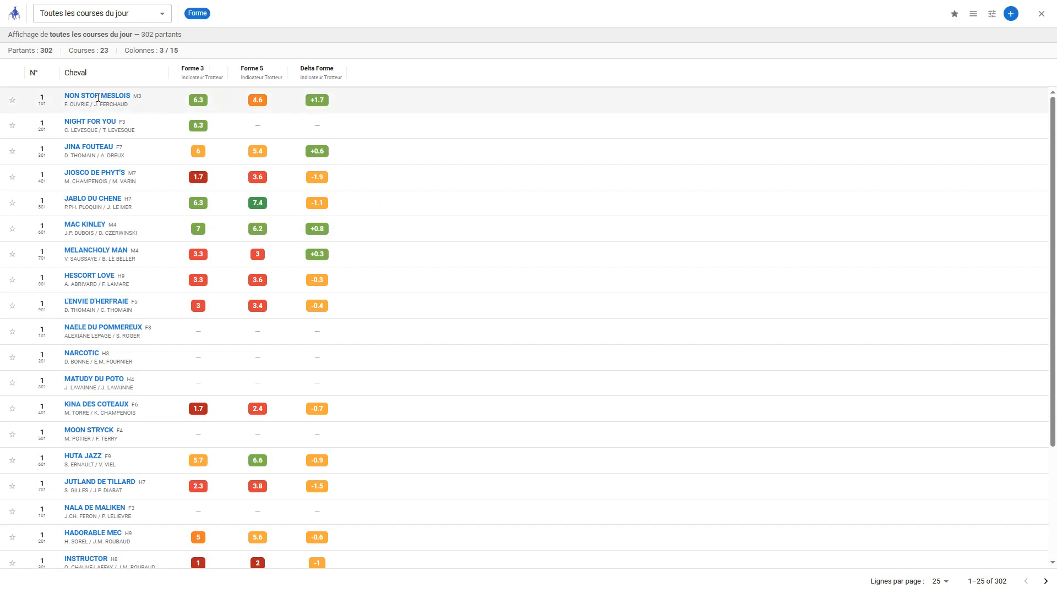
Look through the runners in the Forme view over the first three result pages and return to the first page
mouse_move(194, 100)
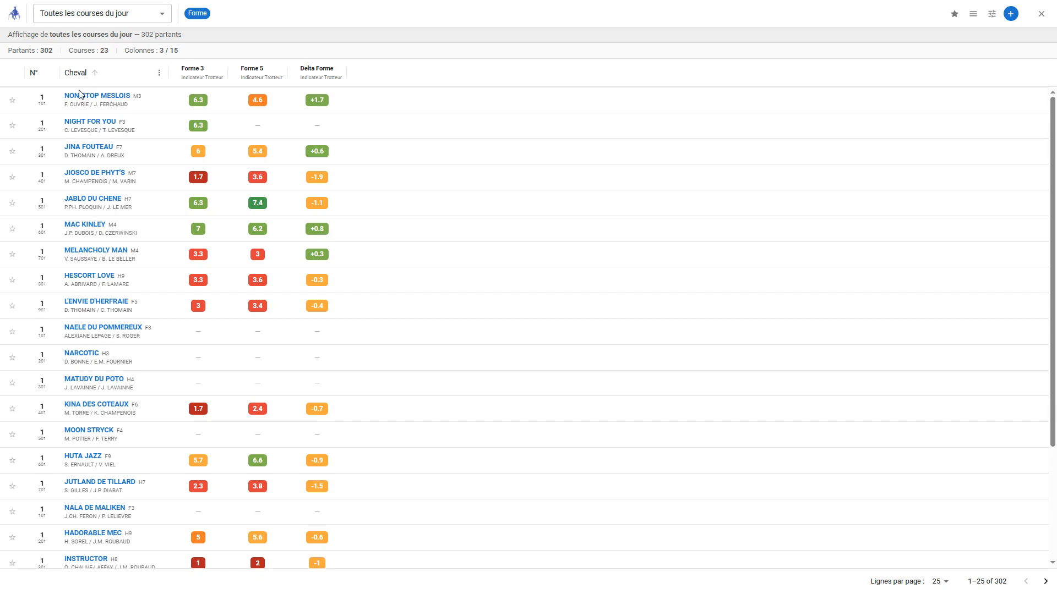
scroll(528, 256, "down", 3)
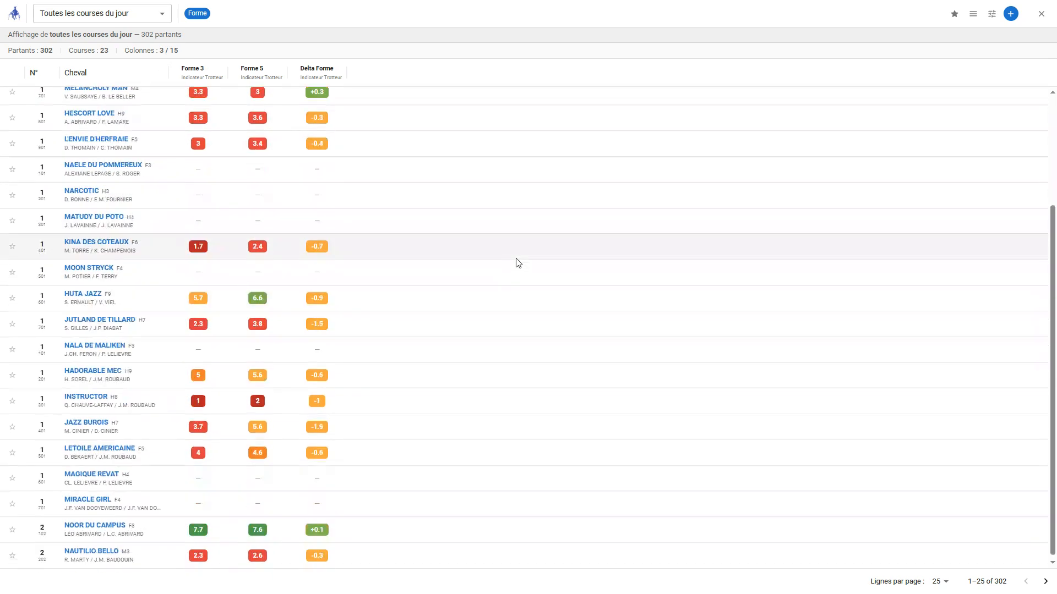
scroll(517, 262, "up", 3)
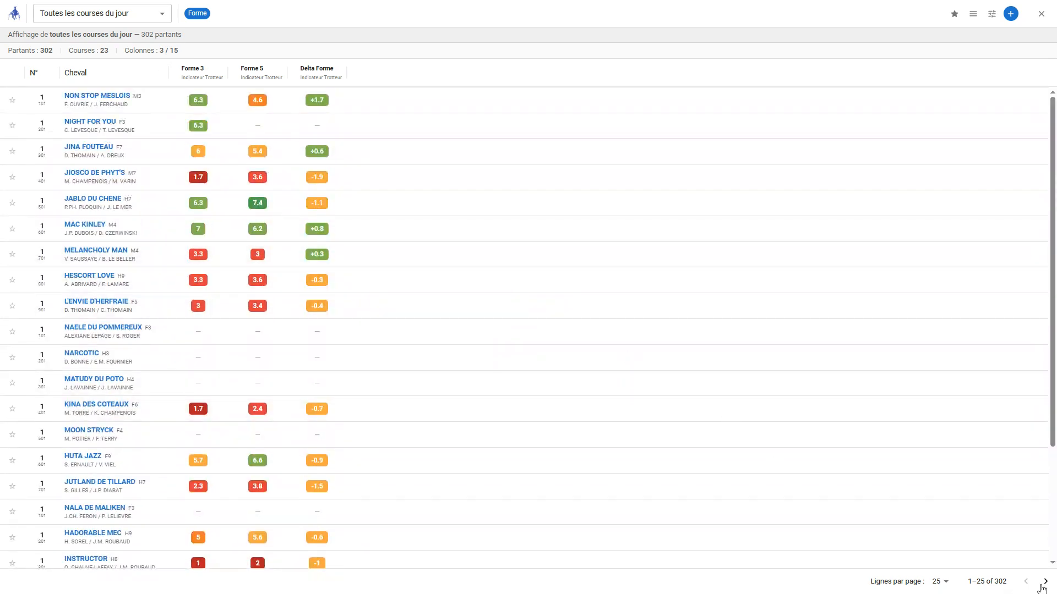
left_click(1045, 581)
left_click(1045, 582)
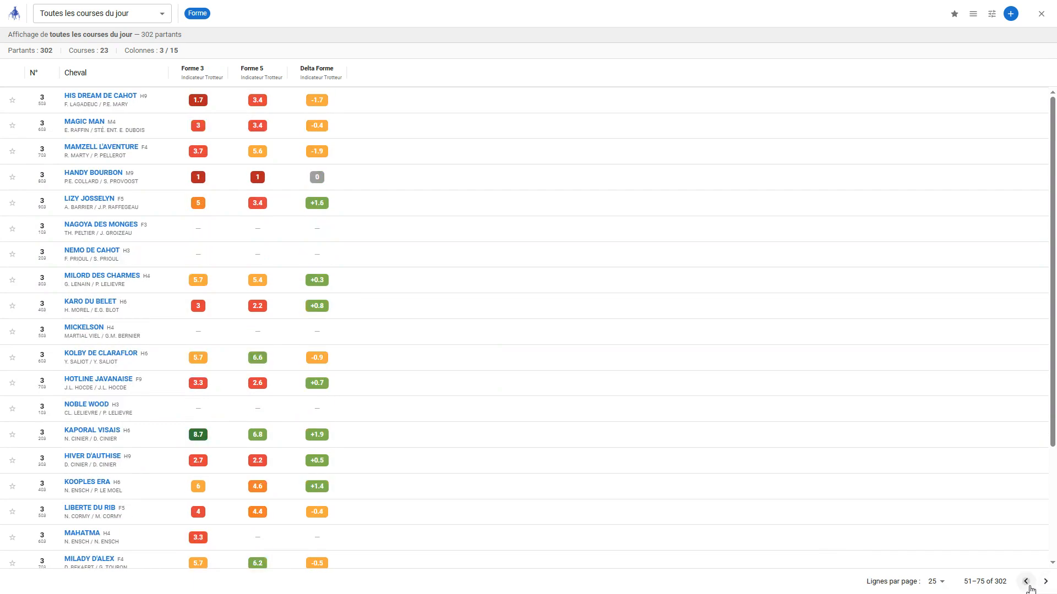
left_click(1025, 581)
left_click(1025, 582)
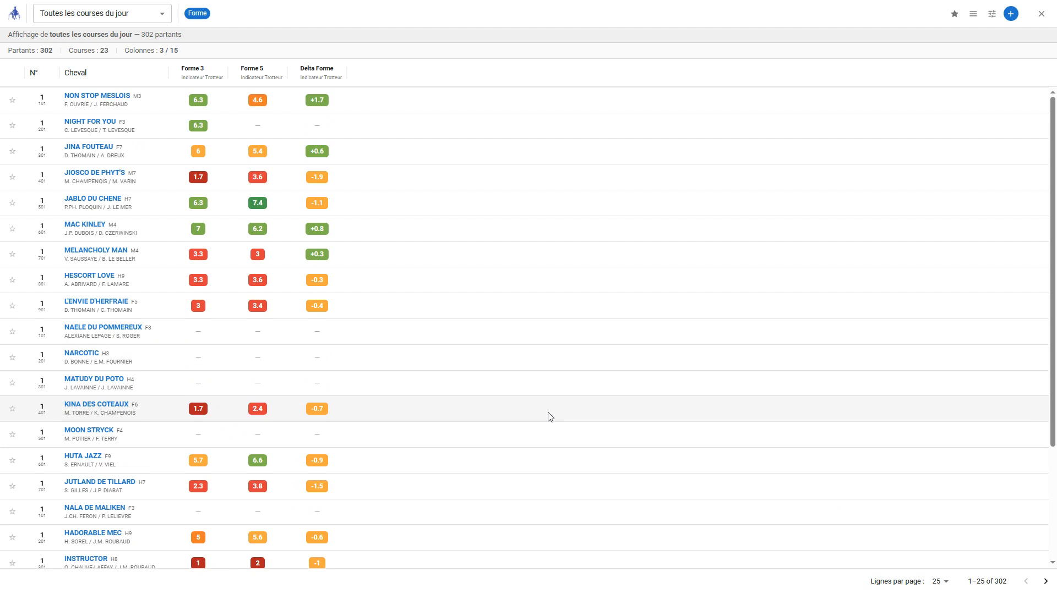
Sort the runners by Forme 3 in descending order and limit the table to R1 Caen C4 - Prix Des Ducs De Normandie
left_click(201, 77)
left_click(201, 78)
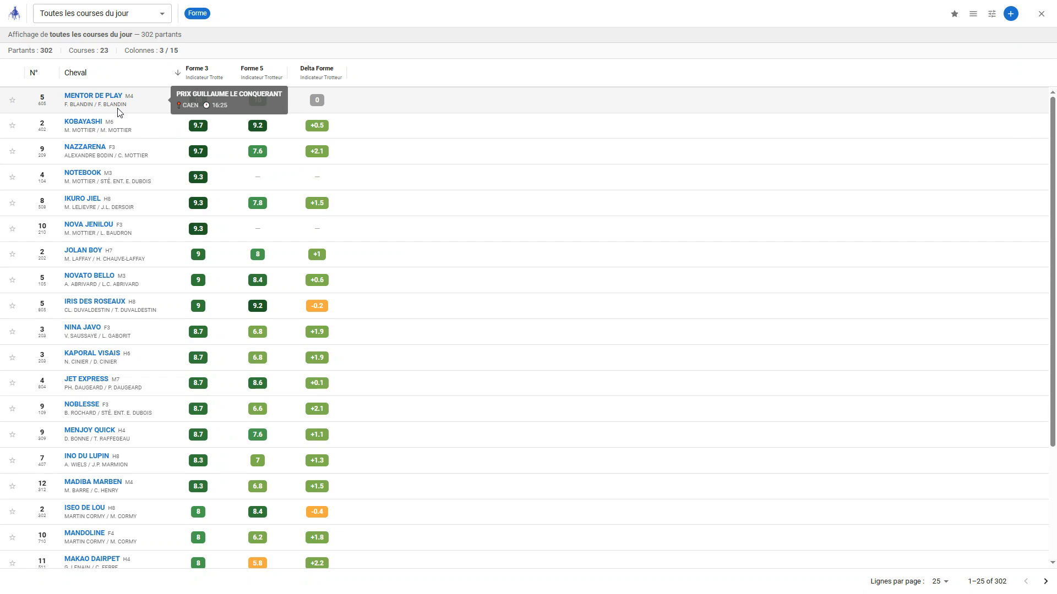
left_click(137, 20)
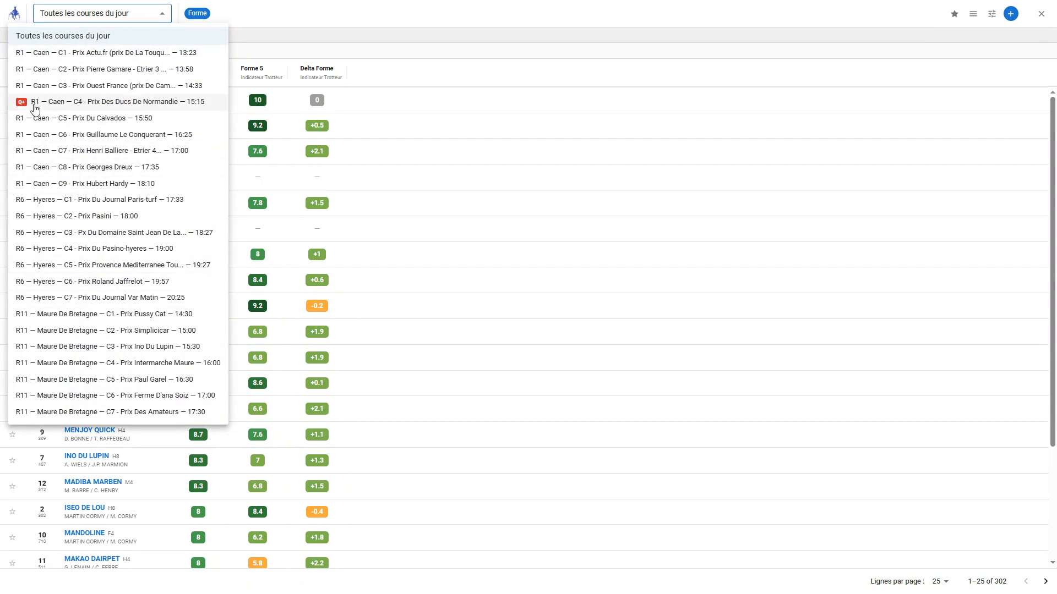
left_click(82, 104)
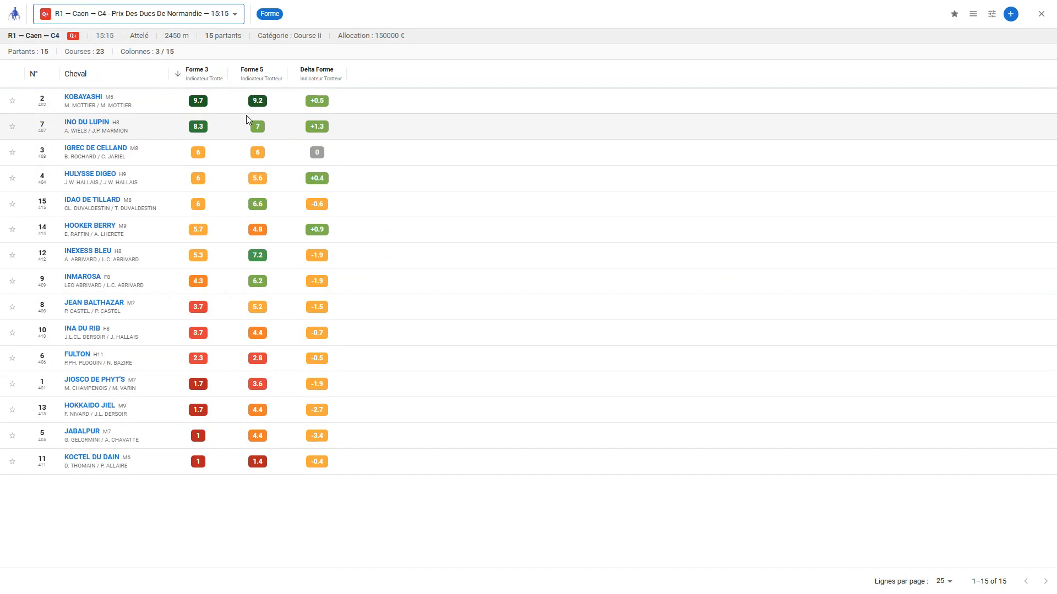
Cycle the Forme 3 sort back to descending, and sort the race's runners by Forme 5 in ascending order
left_click(199, 83)
left_click(199, 82)
left_click(200, 83)
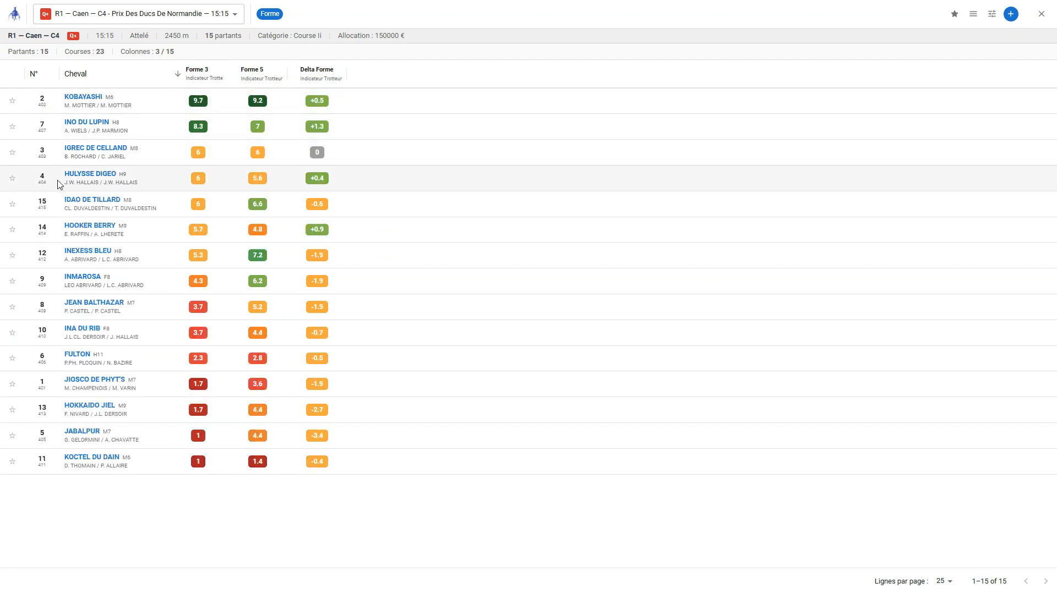
left_click(244, 83)
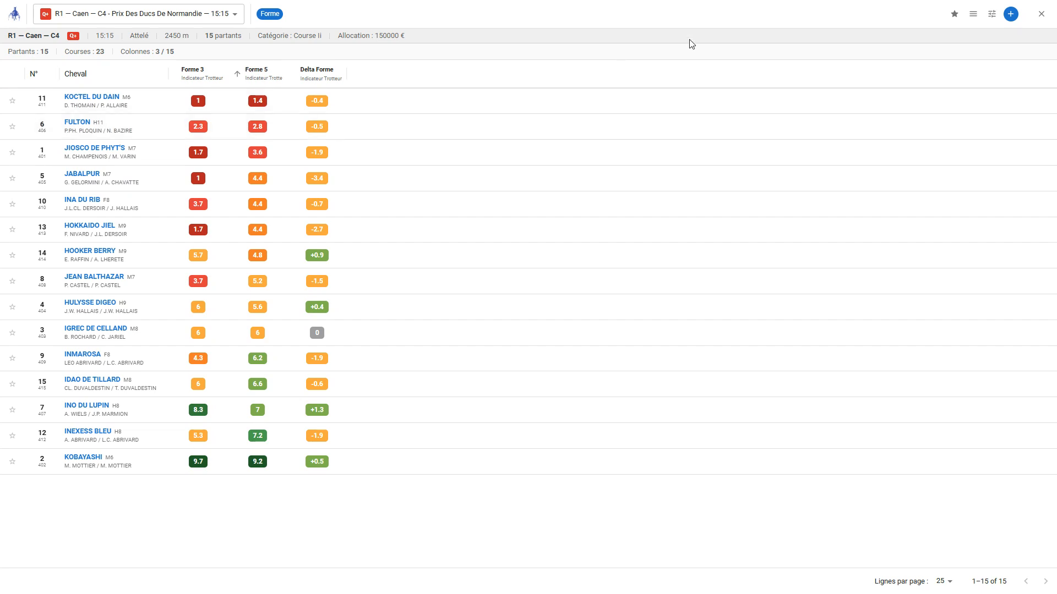
Create a second view named "Driver - Hippodrome"
left_click(1010, 14)
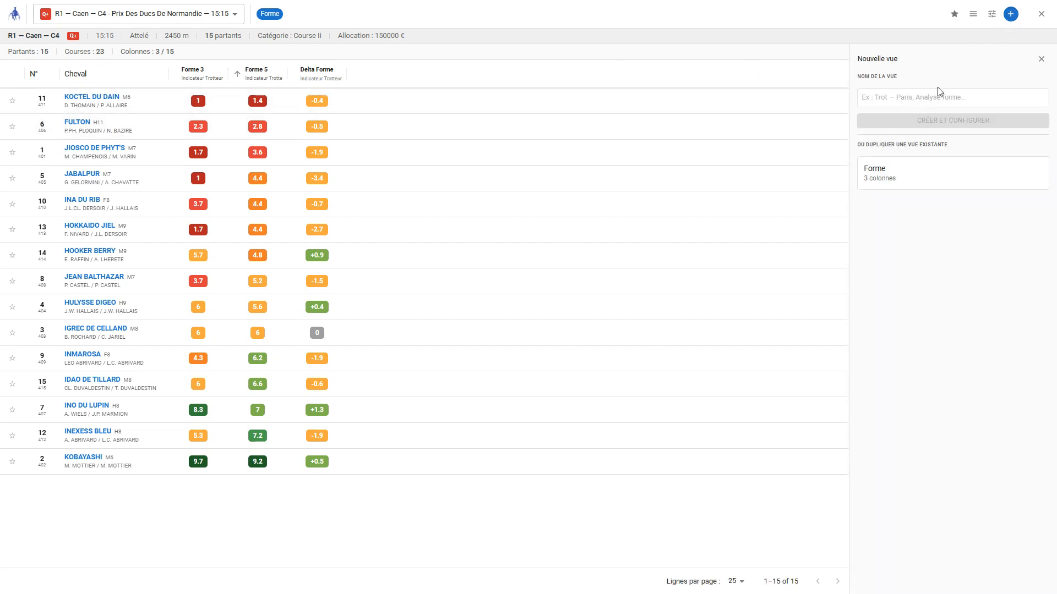
type("Driver ")
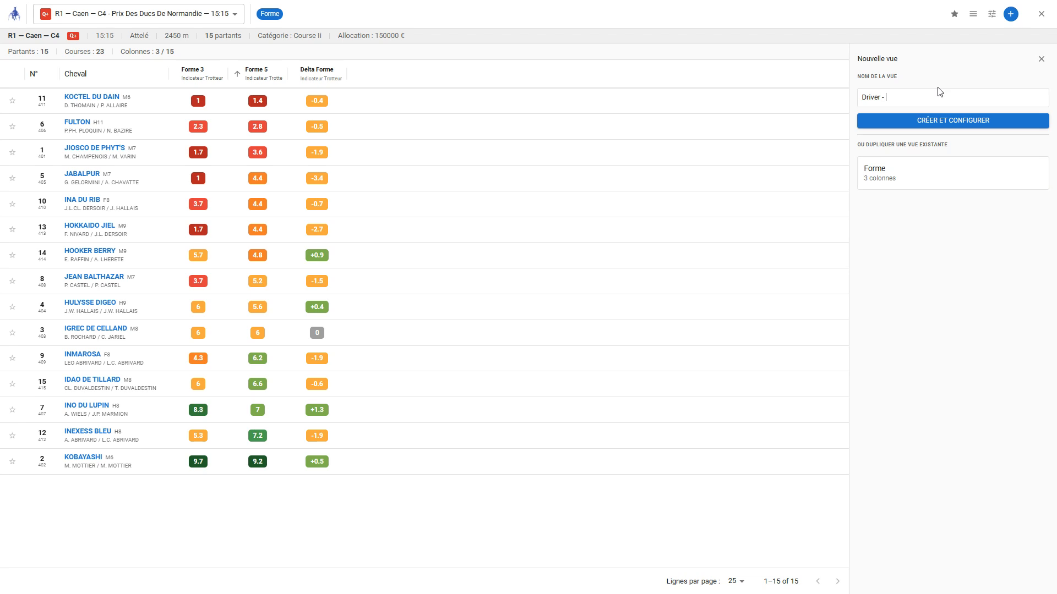
type("- Hippodrome")
left_click(910, 130)
Limit the new view's criteria to the Statistique Driver - Hippodrome category and look through the criteria it offers
left_click(915, 138)
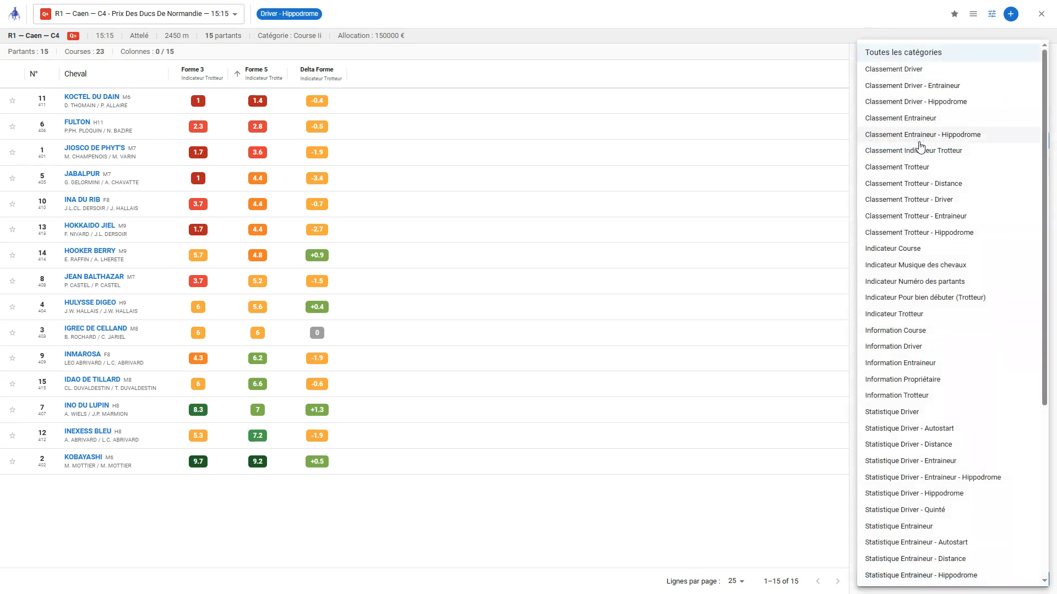
scroll(928, 253, "down", 2)
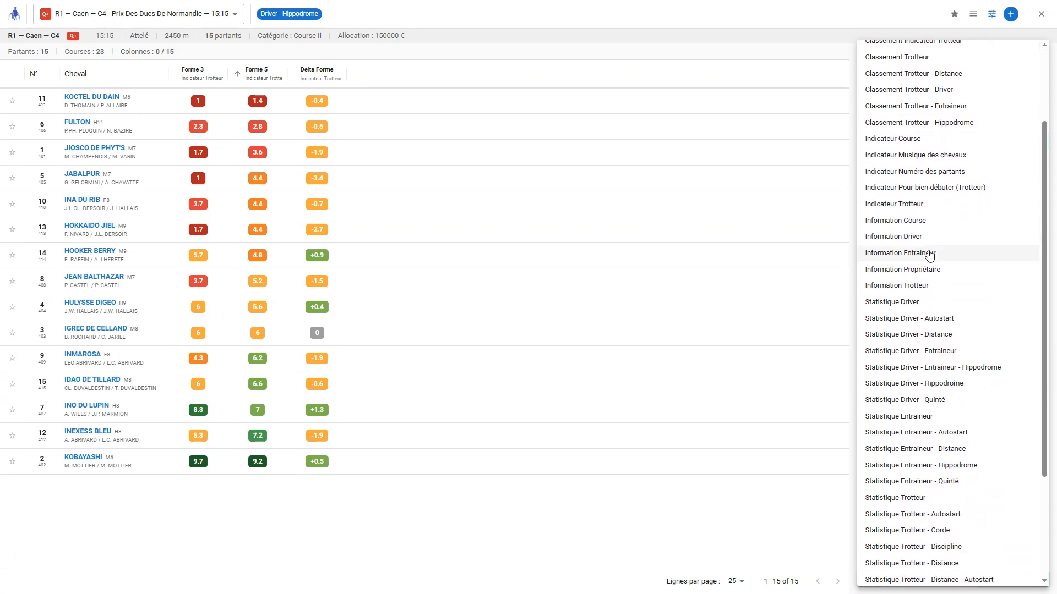
left_click(938, 384)
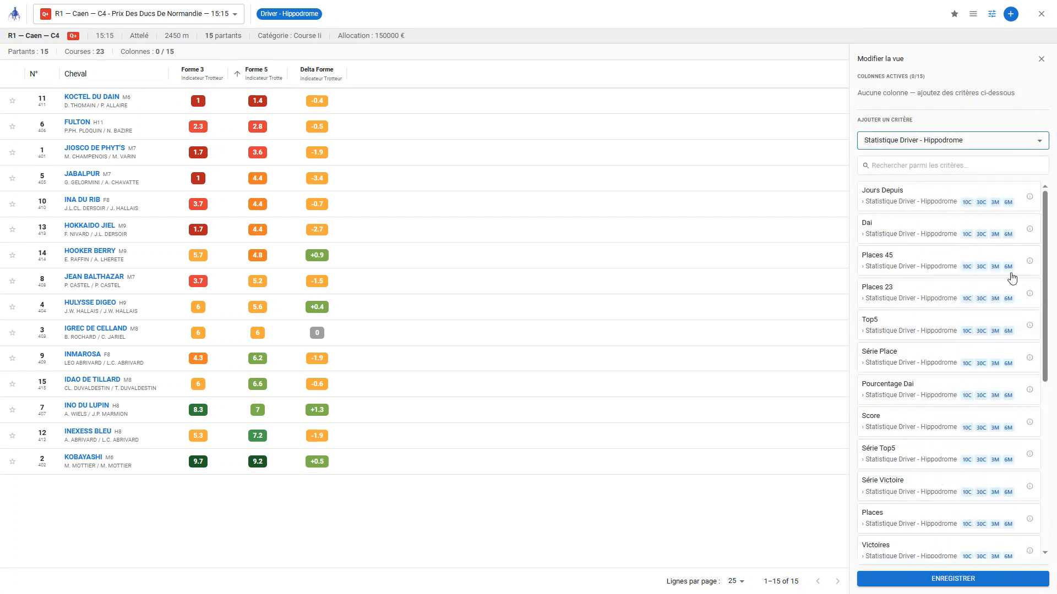
left_click_drag(1045, 241, 1052, 356)
left_click_drag(1052, 361, 1052, 325)
scroll(933, 345, "up", 3)
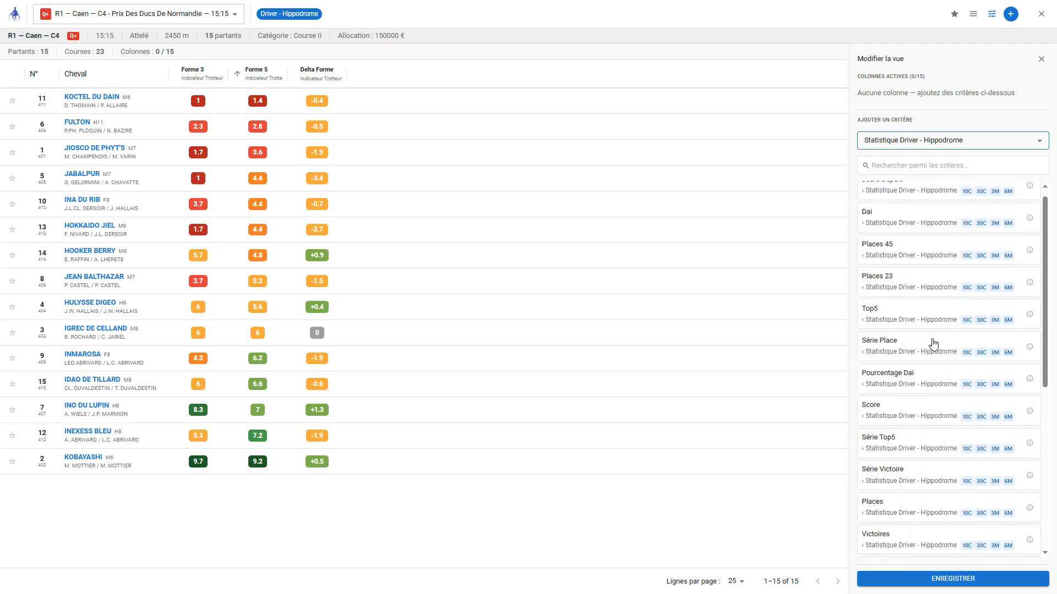
Search the criteria for "partic" and add Participations with the 3M window to the view
left_click(897, 166)
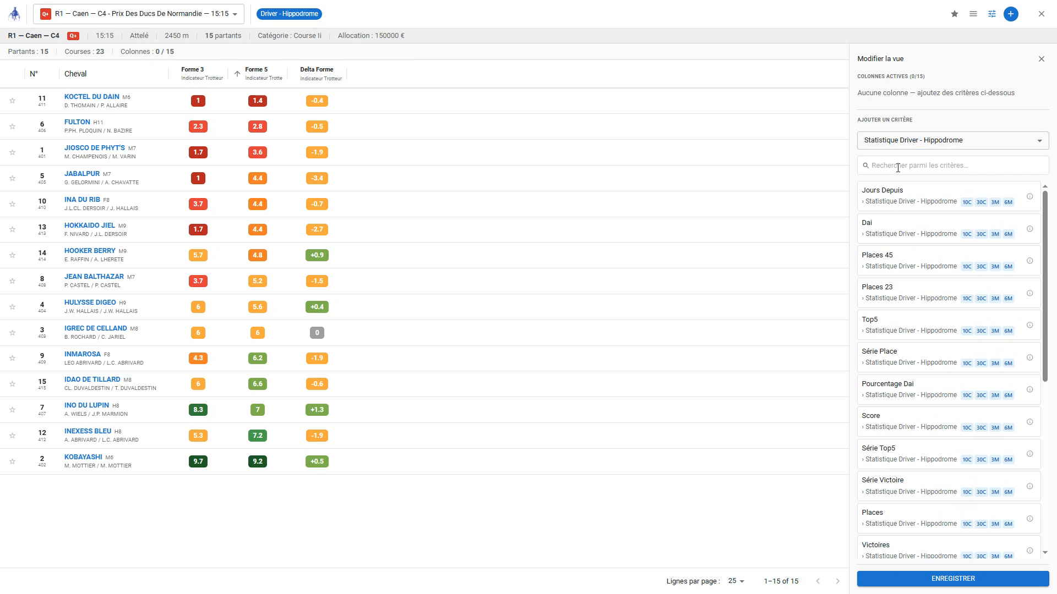
type("partic")
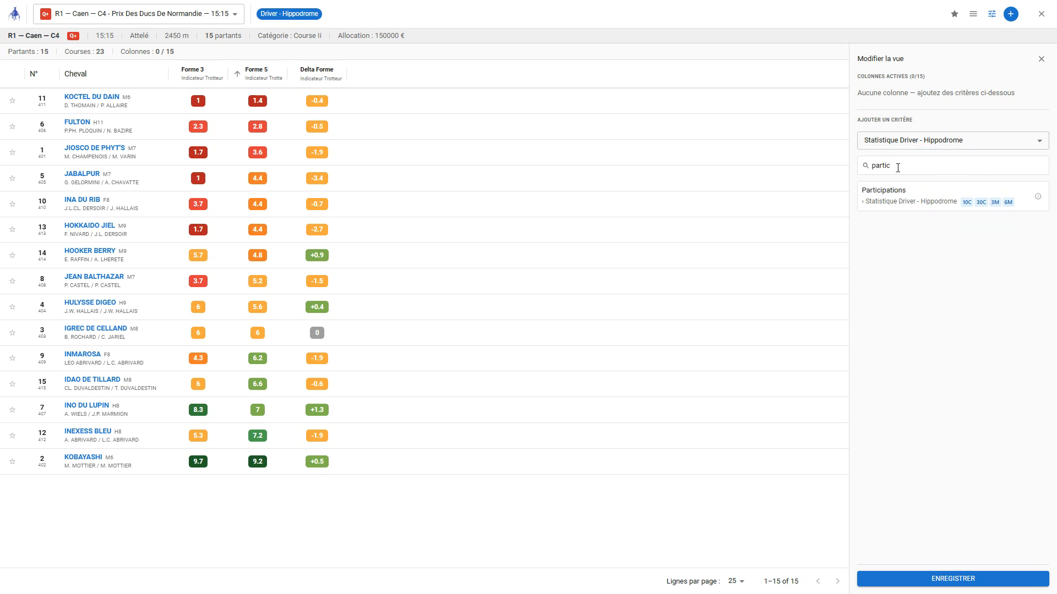
left_click(895, 201)
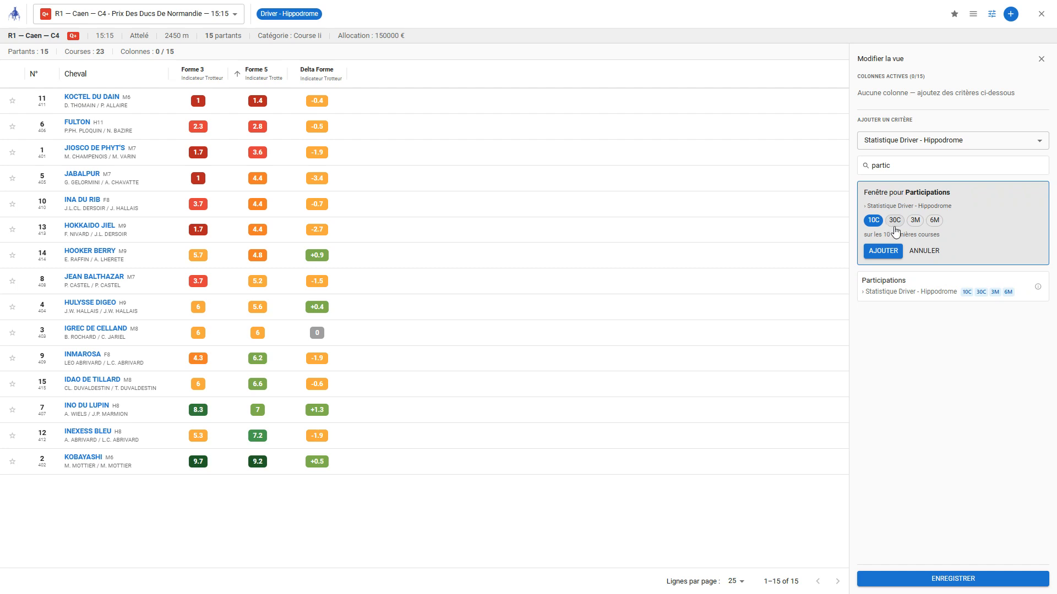
left_click(914, 221)
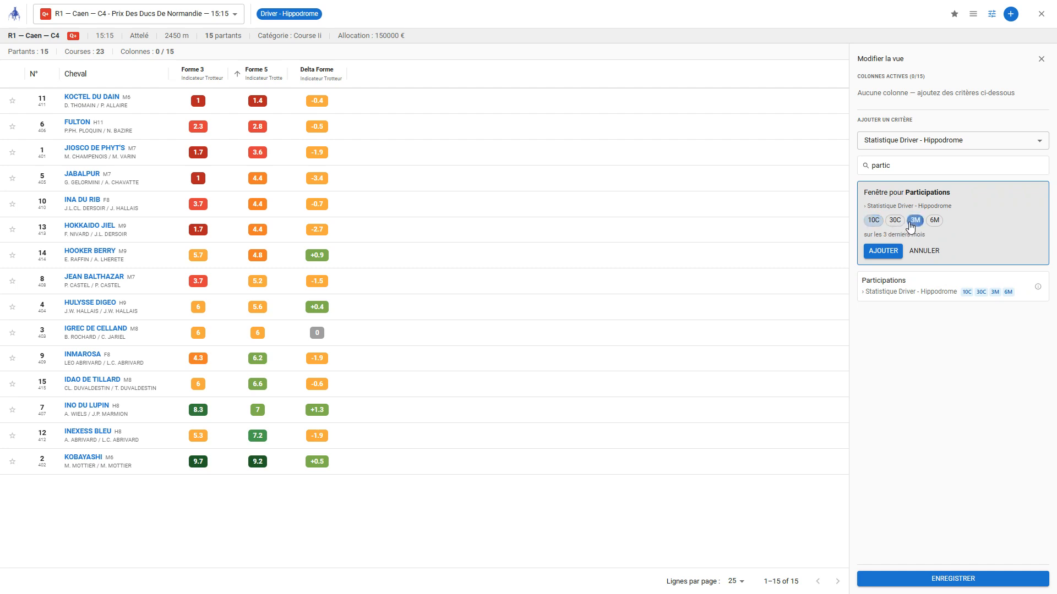
left_click(883, 251)
Search the criteria for "reussite" instead and add Réussite Victoires with the 3M window
double_click(919, 174)
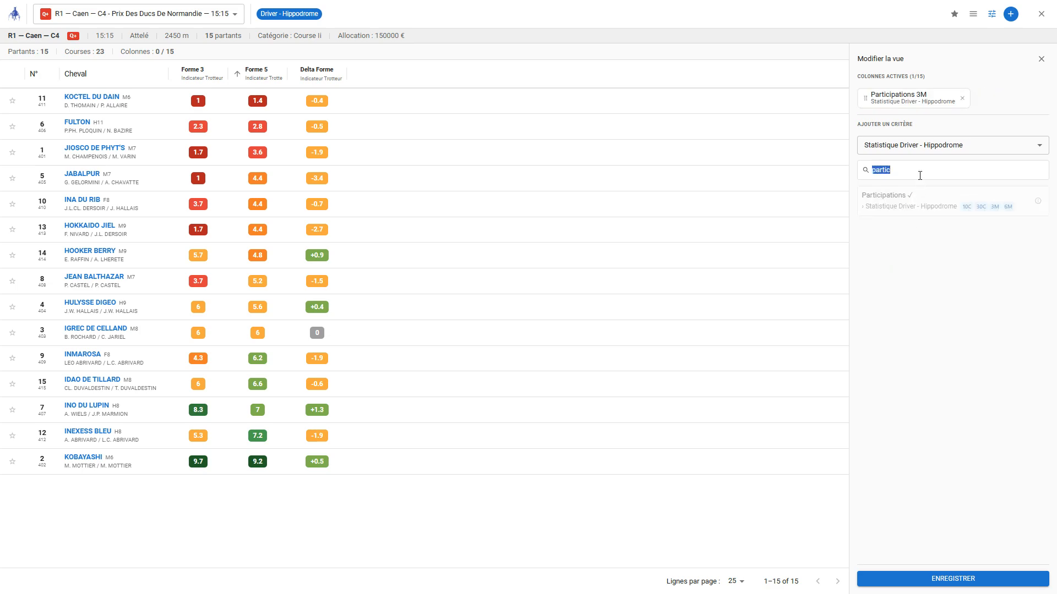
key("BackSpace")
type("reussite")
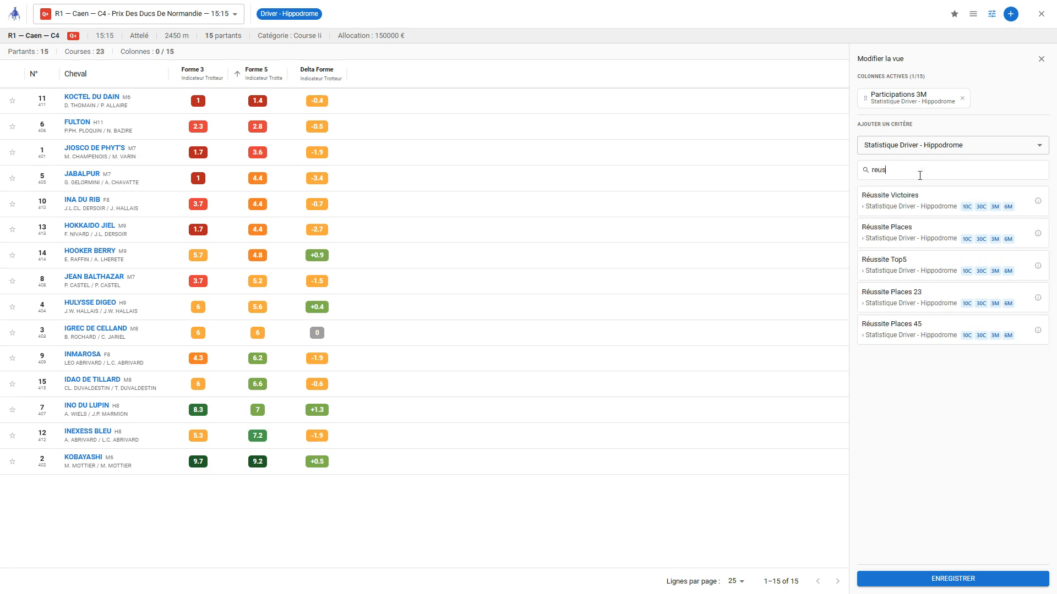
left_click(925, 200)
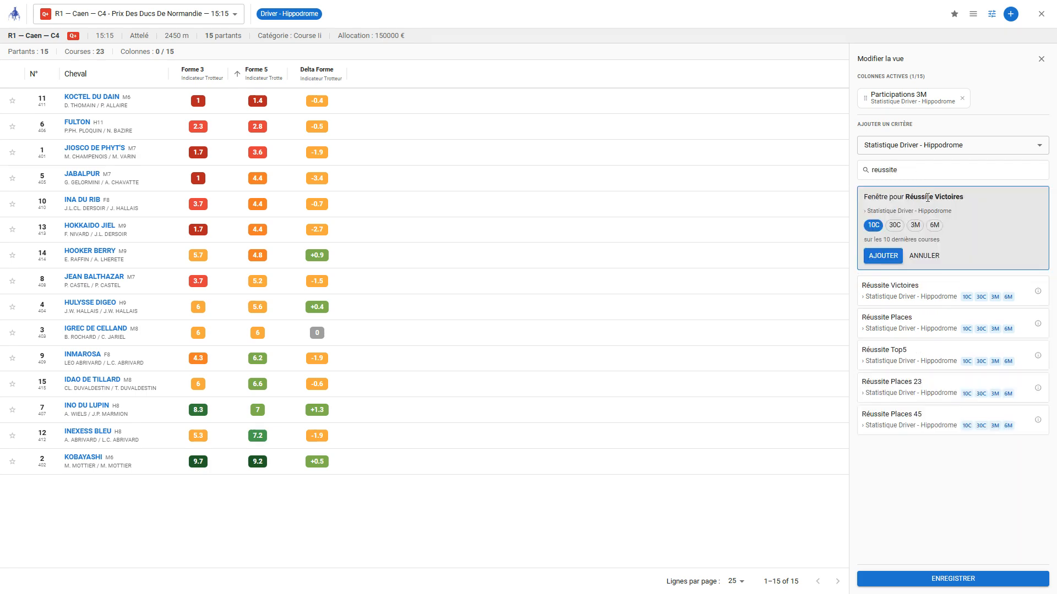
left_click(914, 225)
left_click(897, 255)
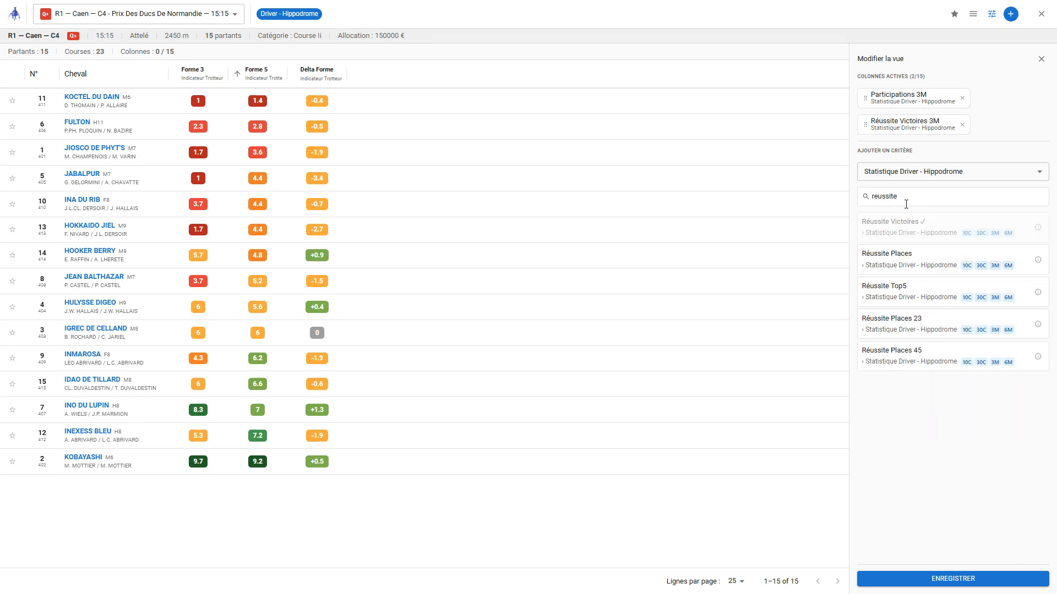
Add Réussite Places with the 3M window and save the Driver - Hippodrome view
left_click(910, 259)
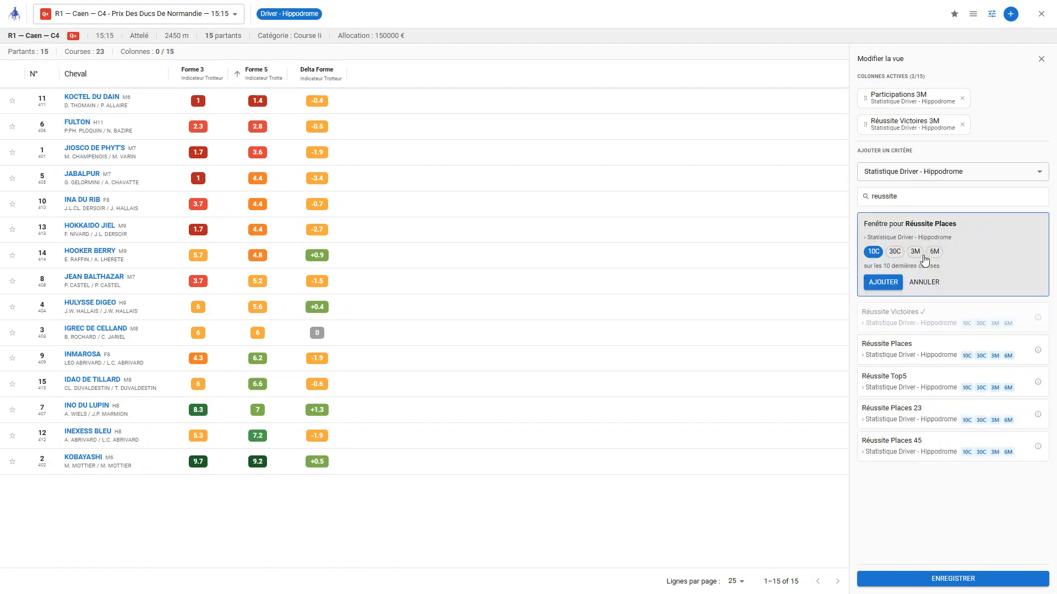
left_click(914, 251)
left_click(898, 286)
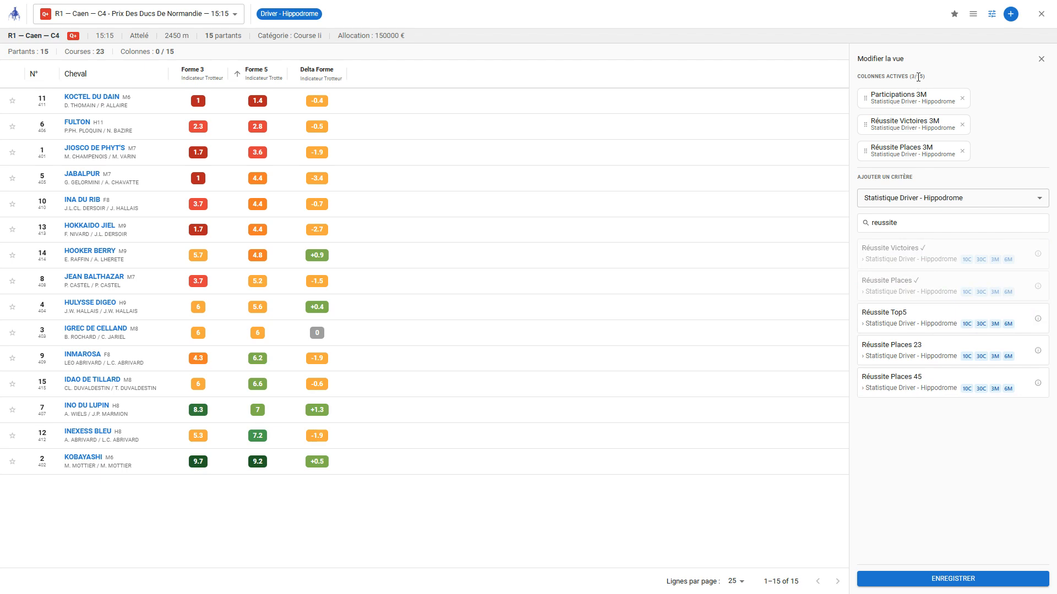
left_click_drag(914, 77, 922, 77)
left_click(941, 70)
left_click(947, 583)
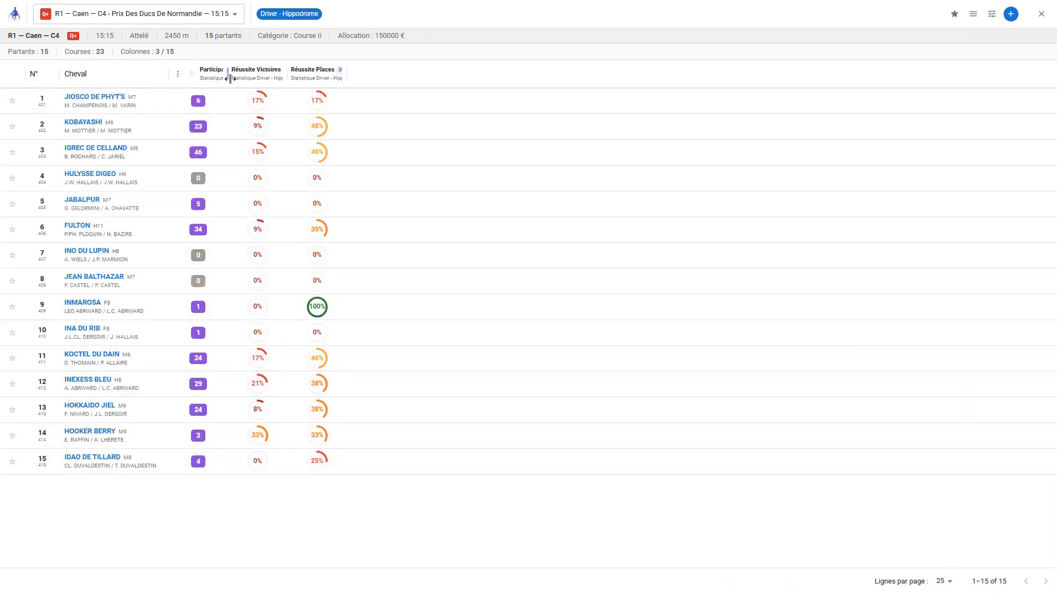
Widen the three statistic columns to show their full headings and sort the runners by Participations in descending order
left_click_drag(228, 76, 395, 75)
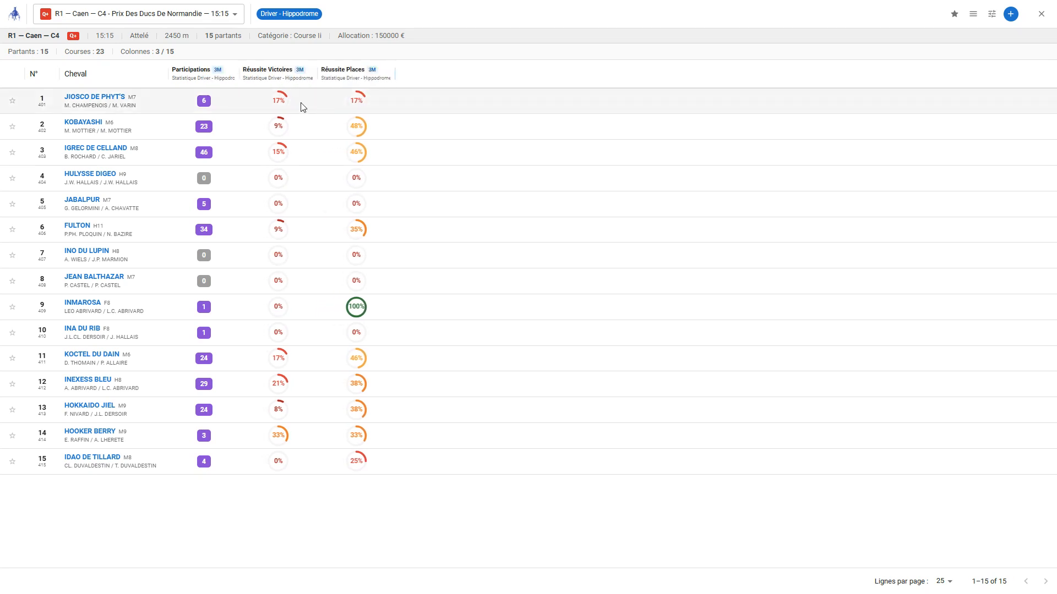
double_click(208, 77)
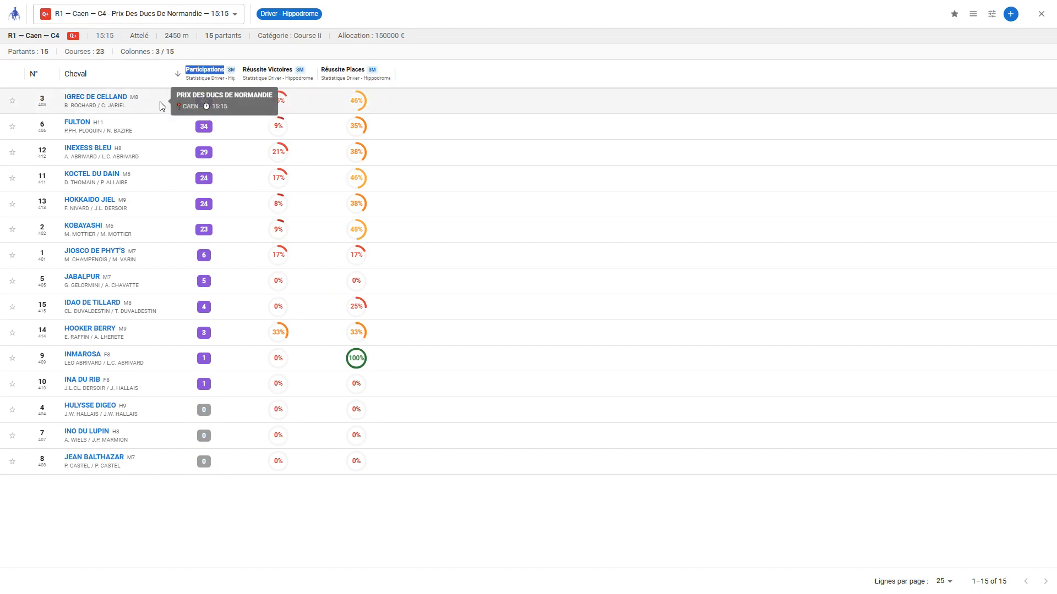
left_click(478, 173)
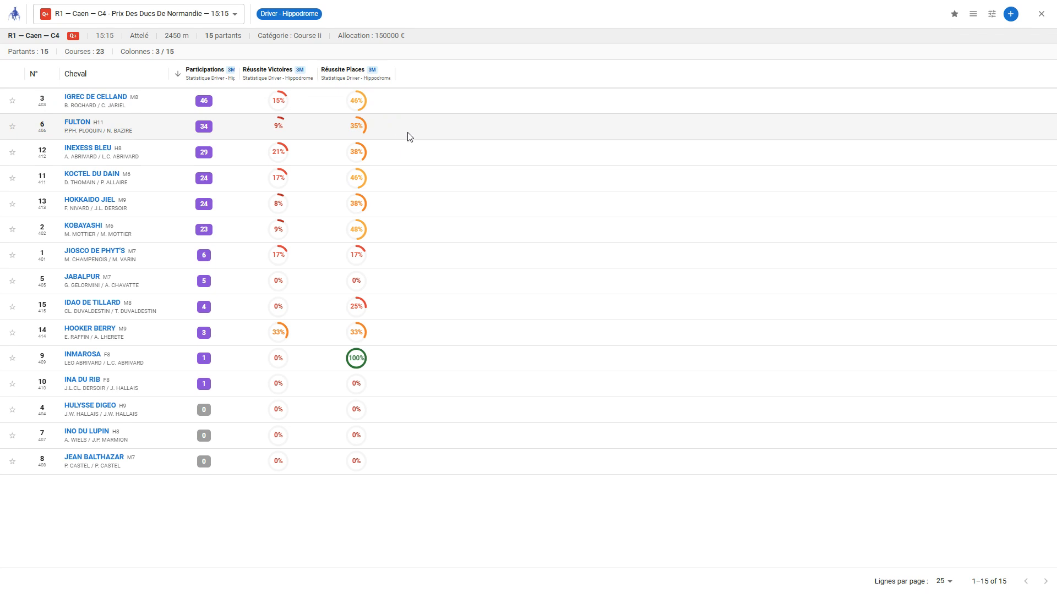
Reopen the Driver - Hippodrome view for editing and look over the criterion categories available
left_click(991, 14)
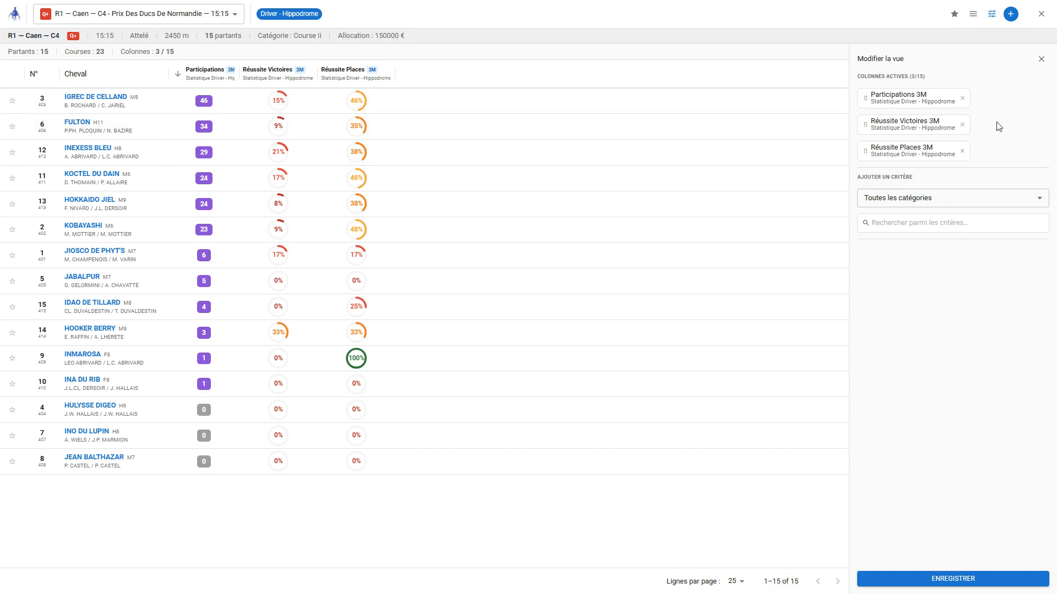
left_click(964, 198)
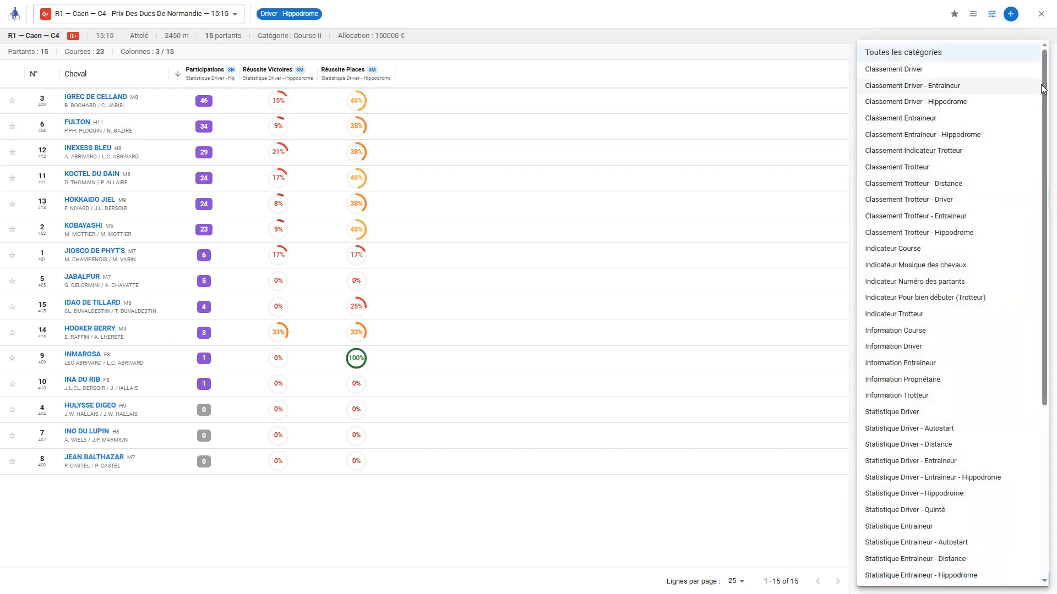
mouse_move(1044, 88)
left_mouse_down()
mouse_move(1046, 269)
mouse_move(1045, 75)
left_mouse_up()
left_click(823, 29)
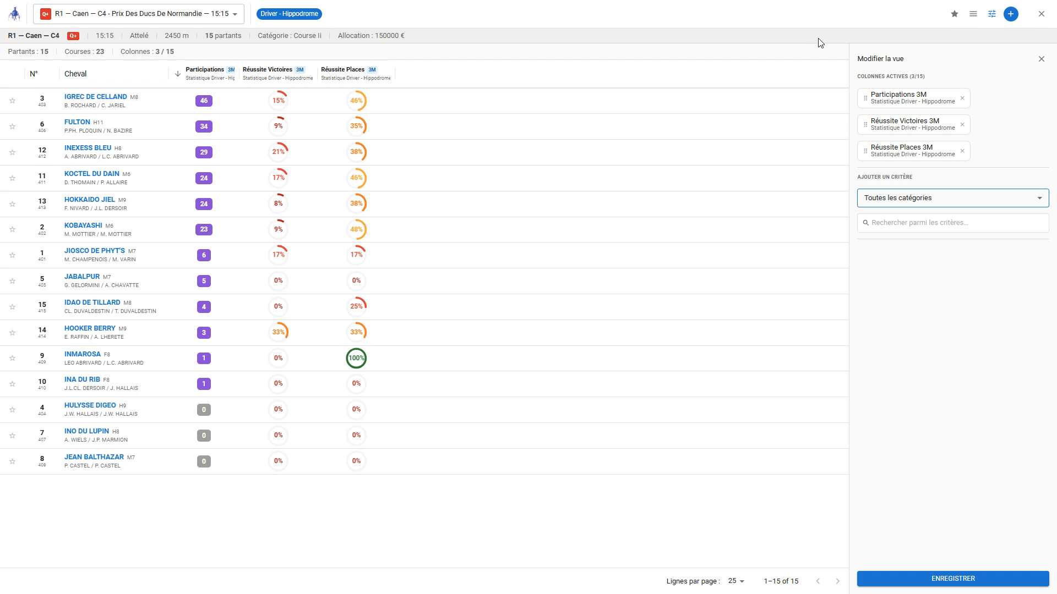
Switch the table to the saved Forme view and back to Driver - Hippodrome, then show the list of saved views
left_click(972, 15)
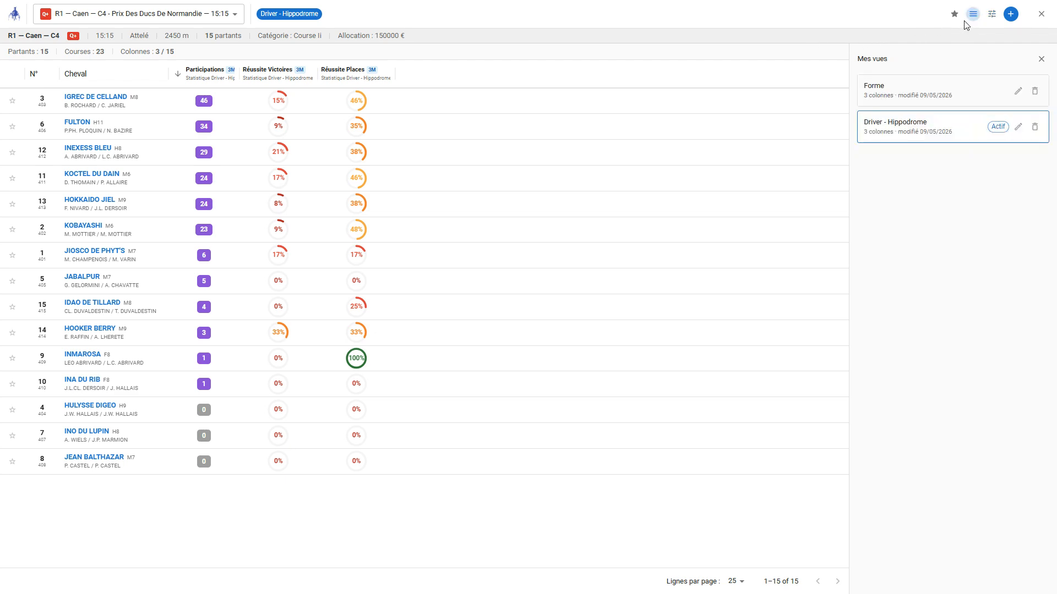
left_click(901, 93)
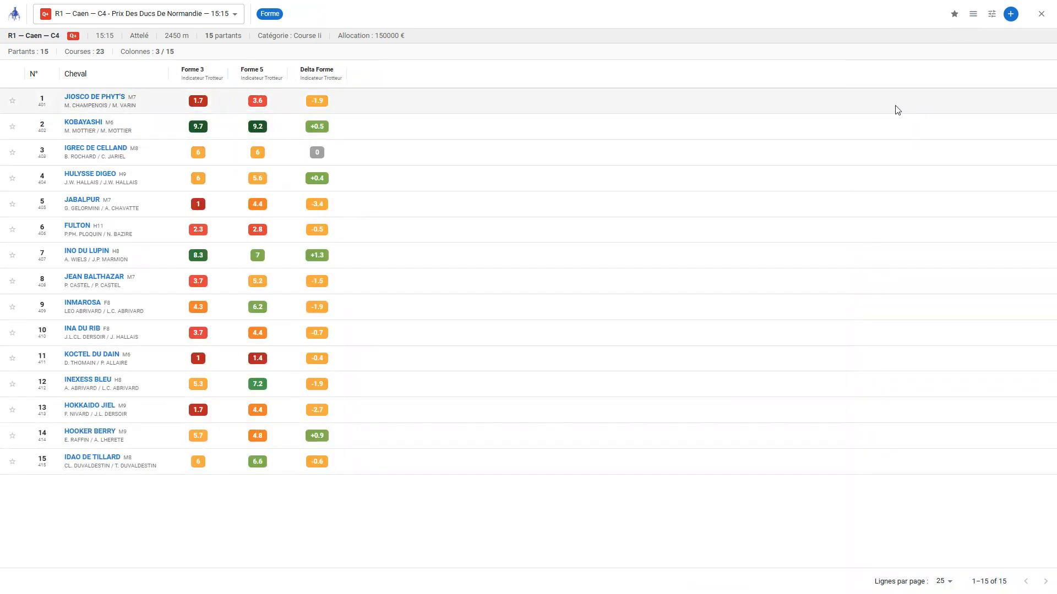
left_click(973, 15)
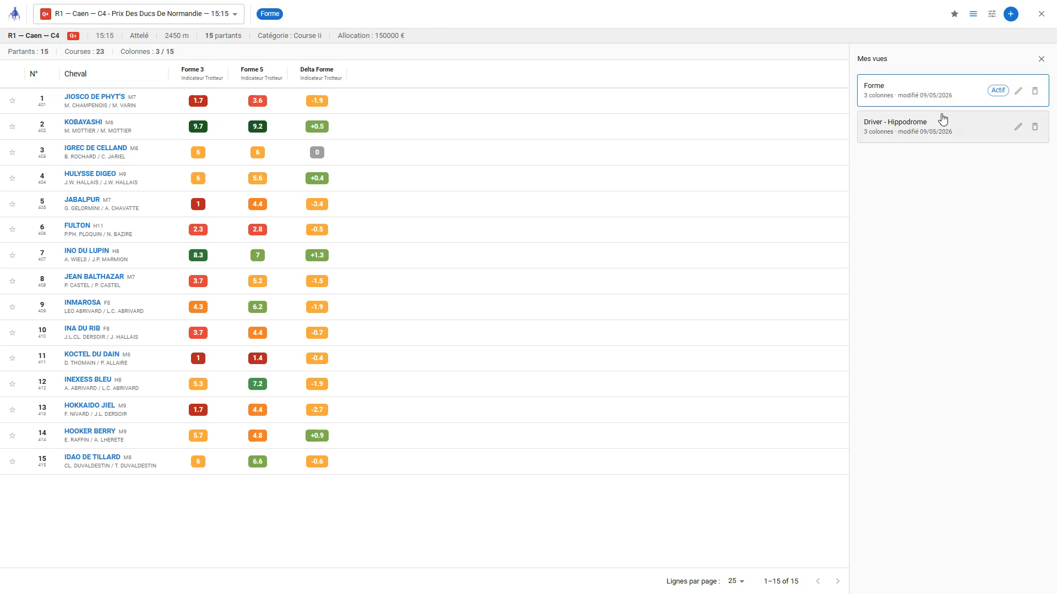
left_click(961, 126)
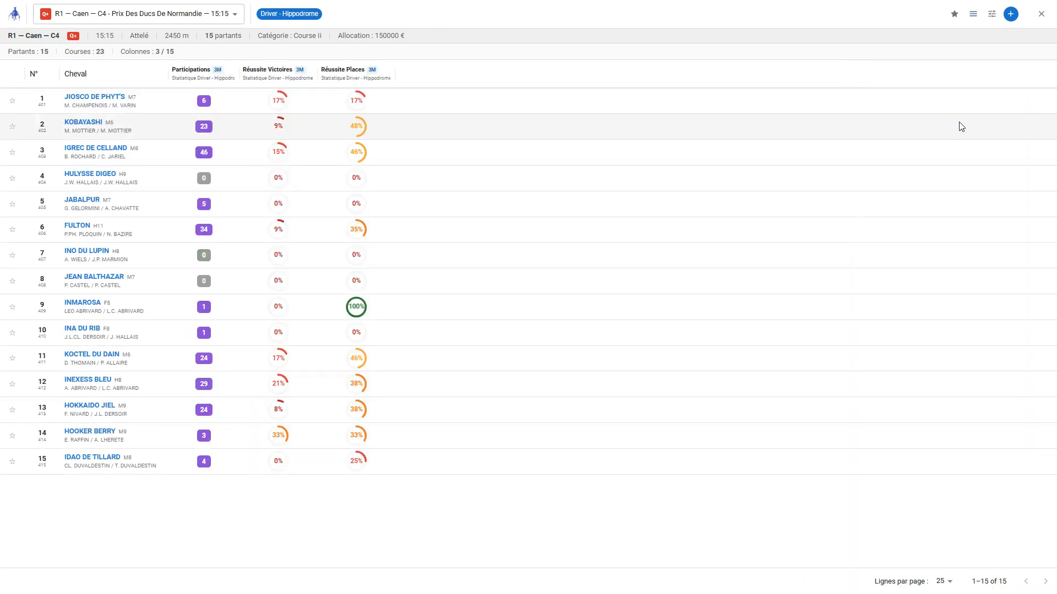
left_click(973, 15)
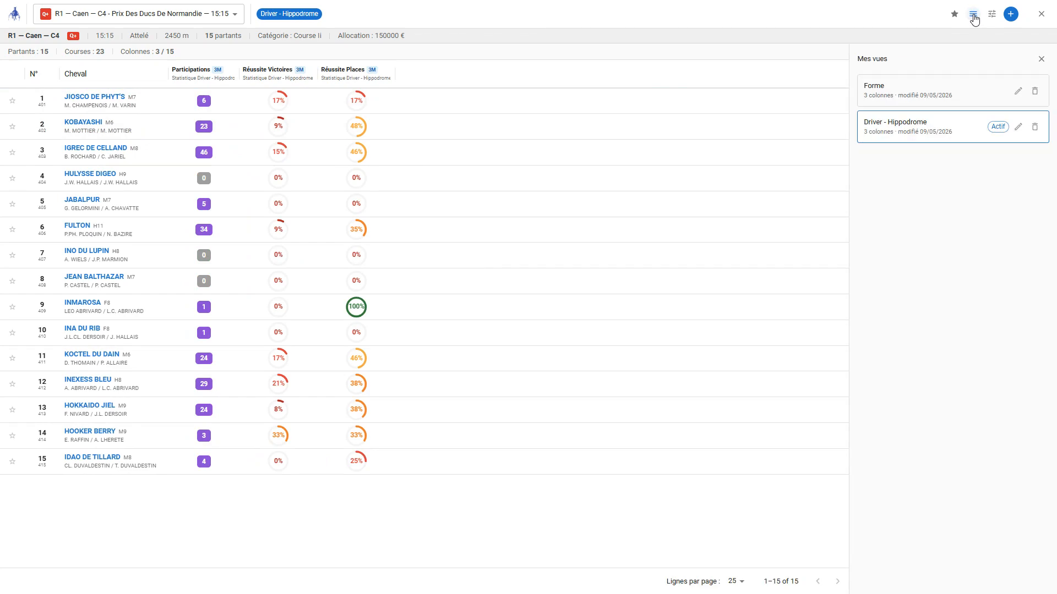